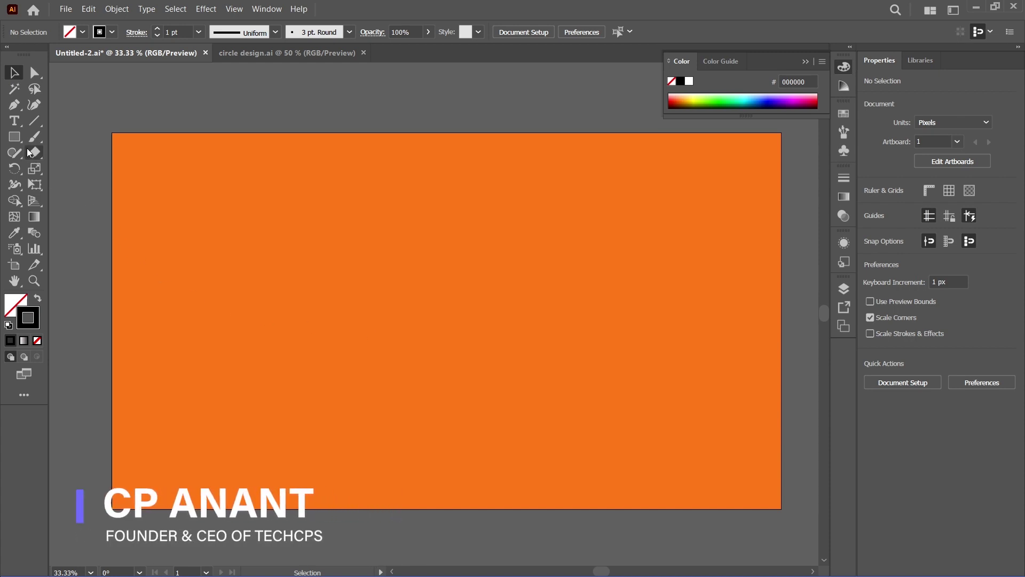
- Open the shape-tools flyout under the Rectangle Tool
left_click_drag(14, 137, 63, 171)
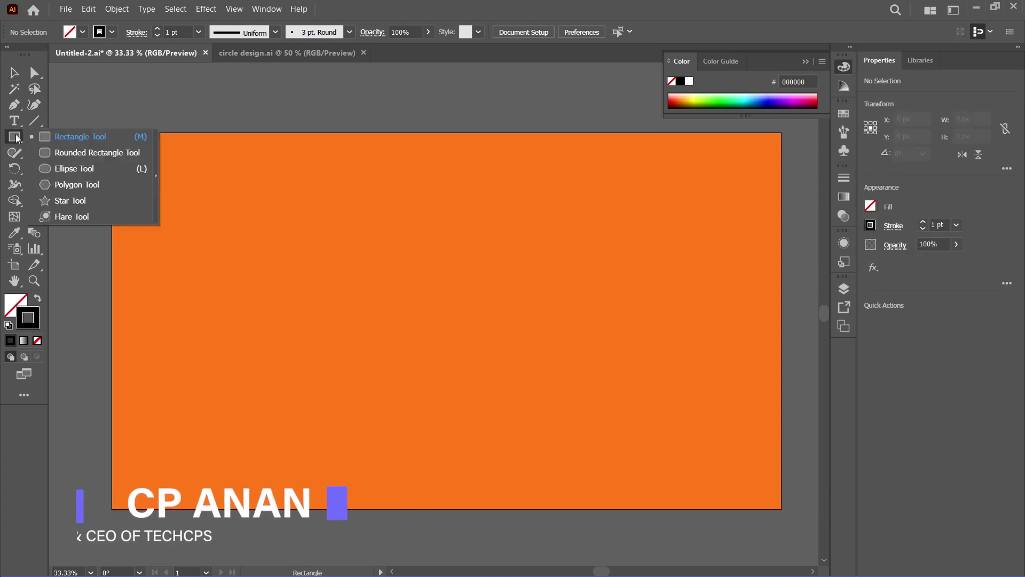
- Draw a 610 px circle with a thin outline and no fill at the artboard centre
left_click(63, 169)
left_click_drag(380, 240, 584, 454)
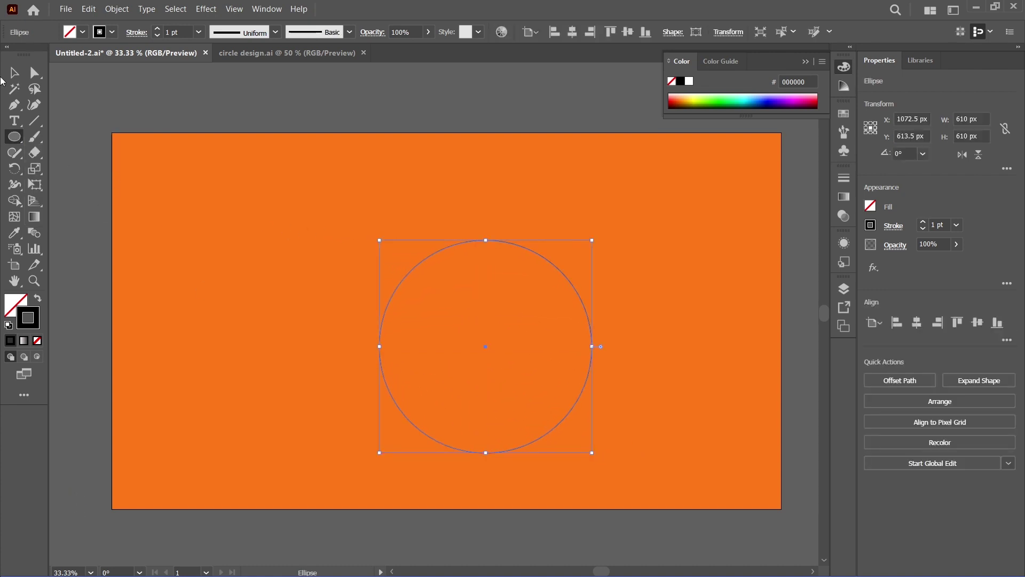
left_click(14, 73)
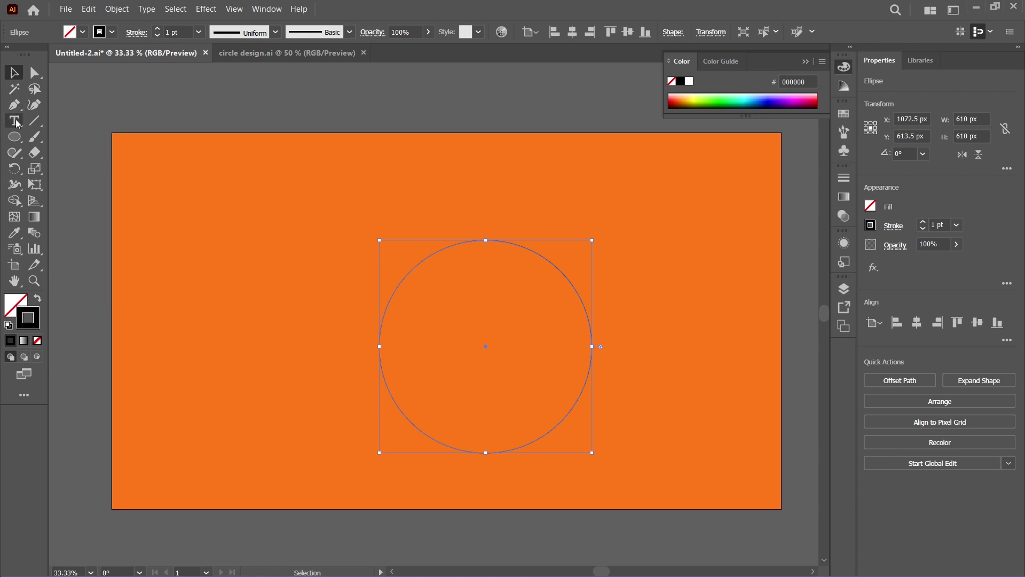
left_click(15, 122)
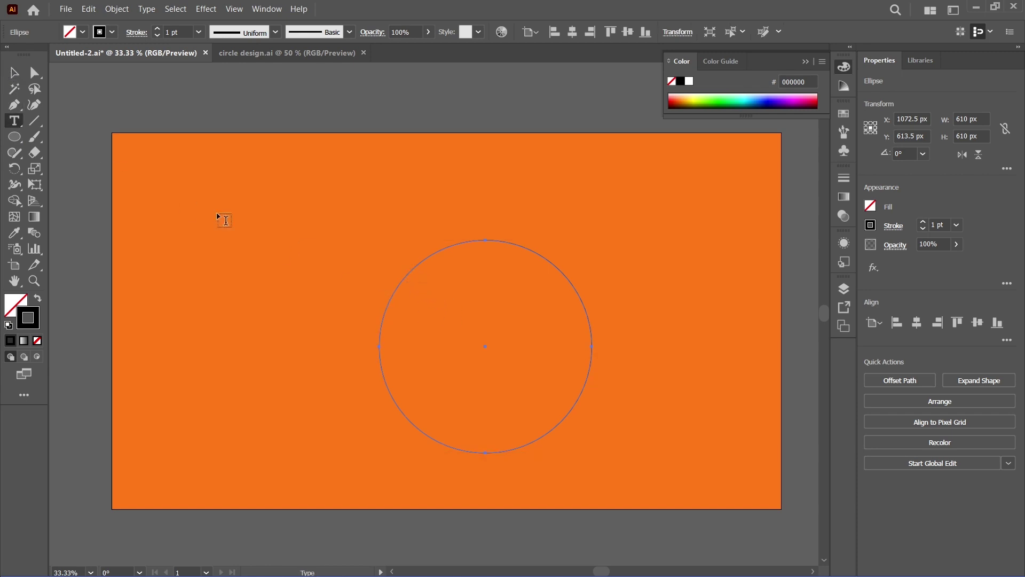
- Type 'TECHCPS AI DESIGN 2023**' along the circle's outline with Type on a Path
left_click(16, 126)
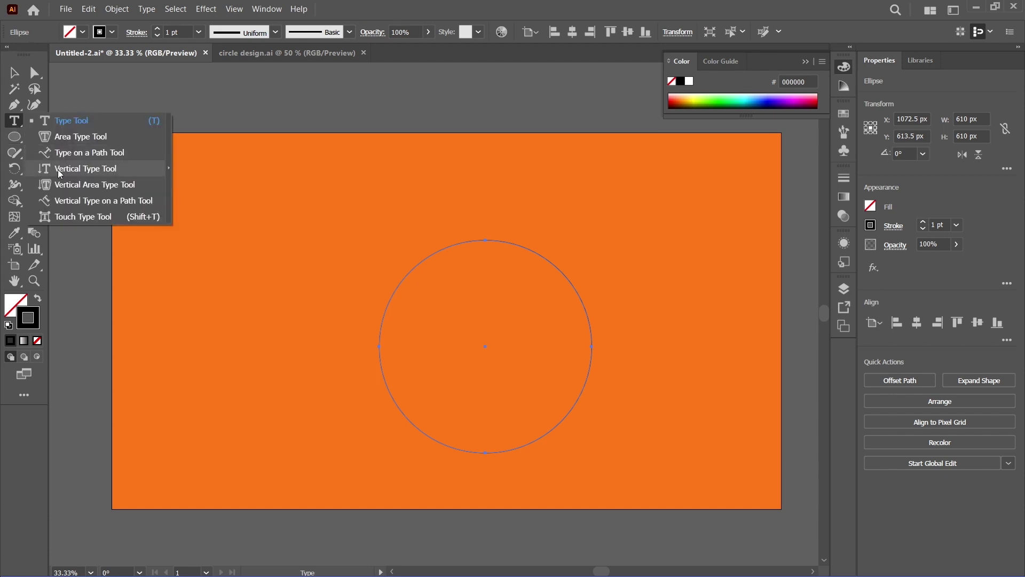
left_click(80, 152)
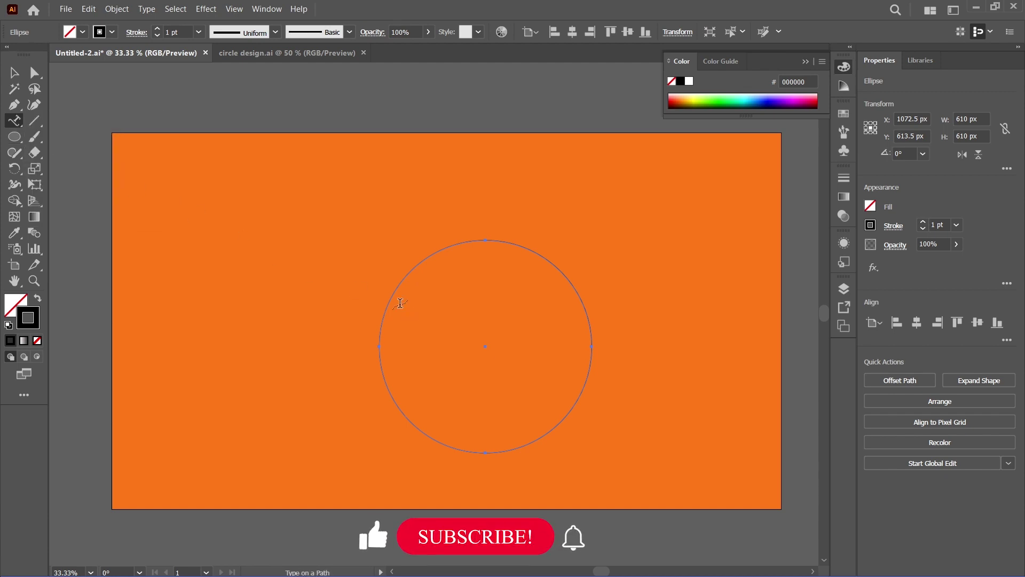
left_click(391, 297)
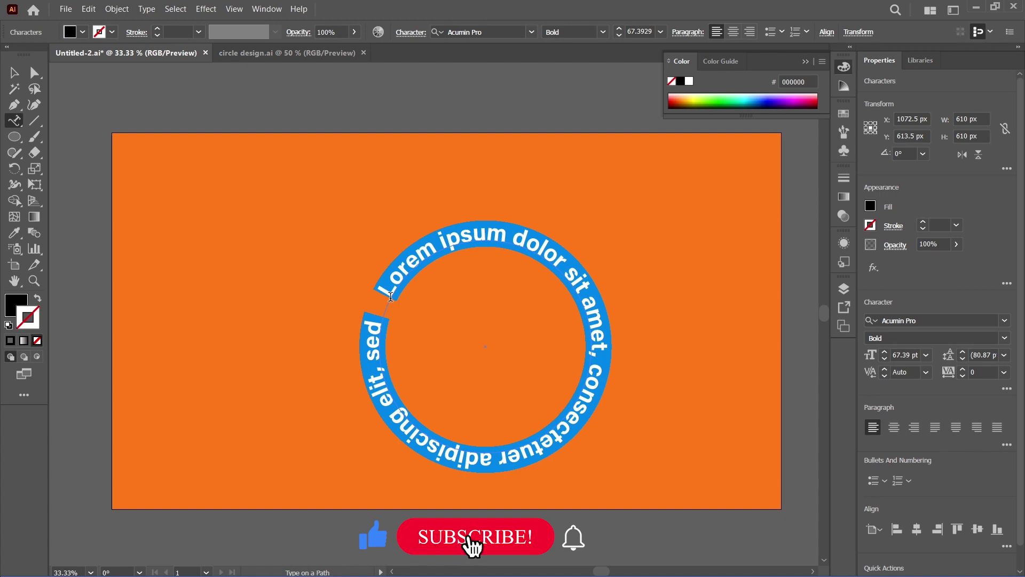
type("TECH")
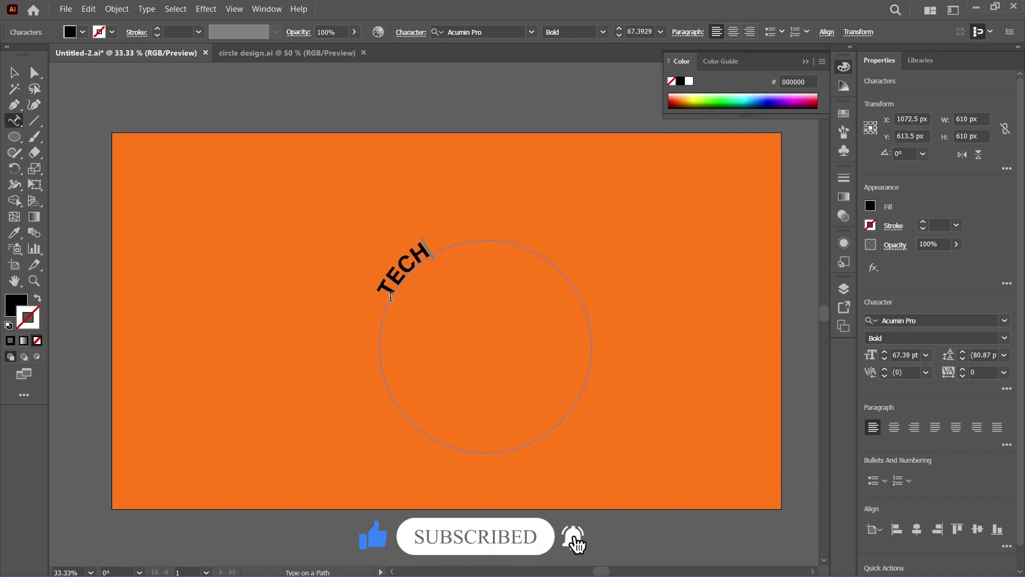
type("CPS")
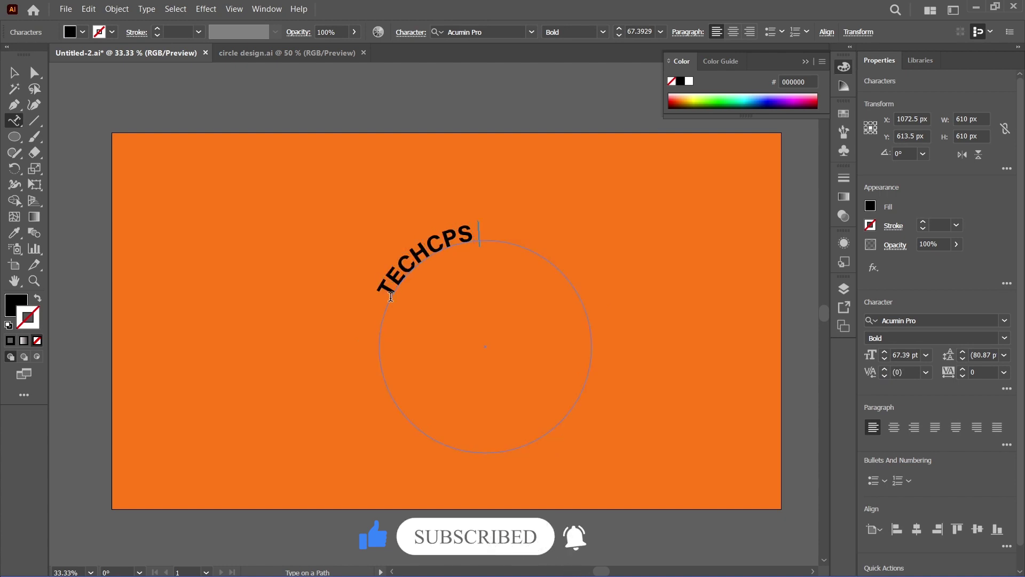
type(" AI")
type(" DESIGN")
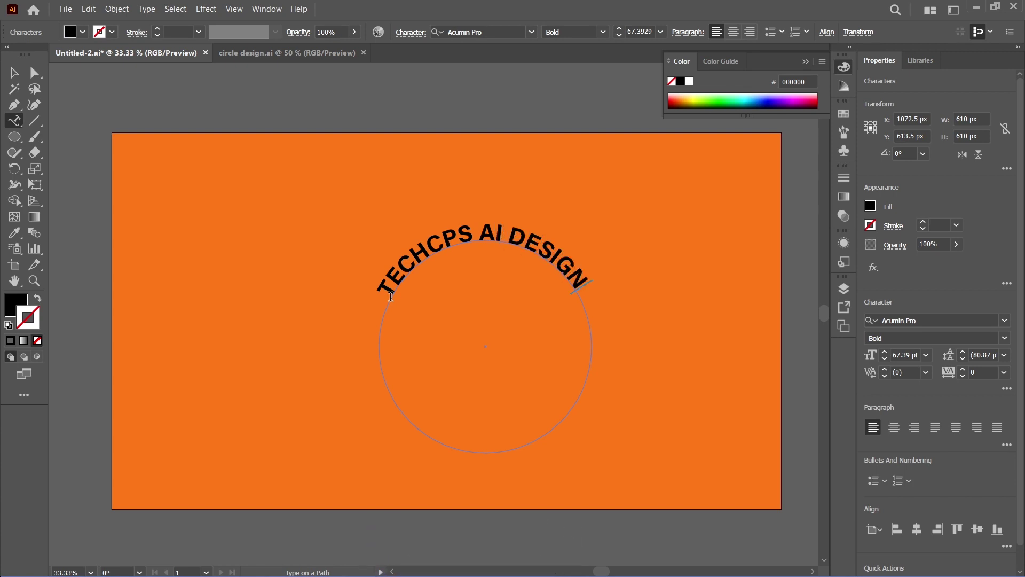
type(" 2023**")
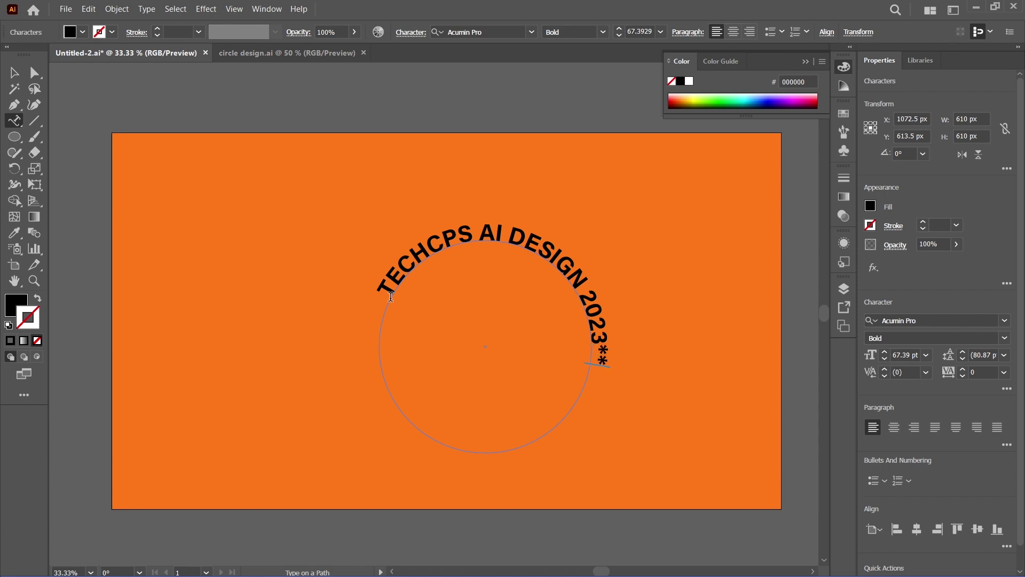
- Move the path text's starting point around to the circle's left side
left_click(14, 73)
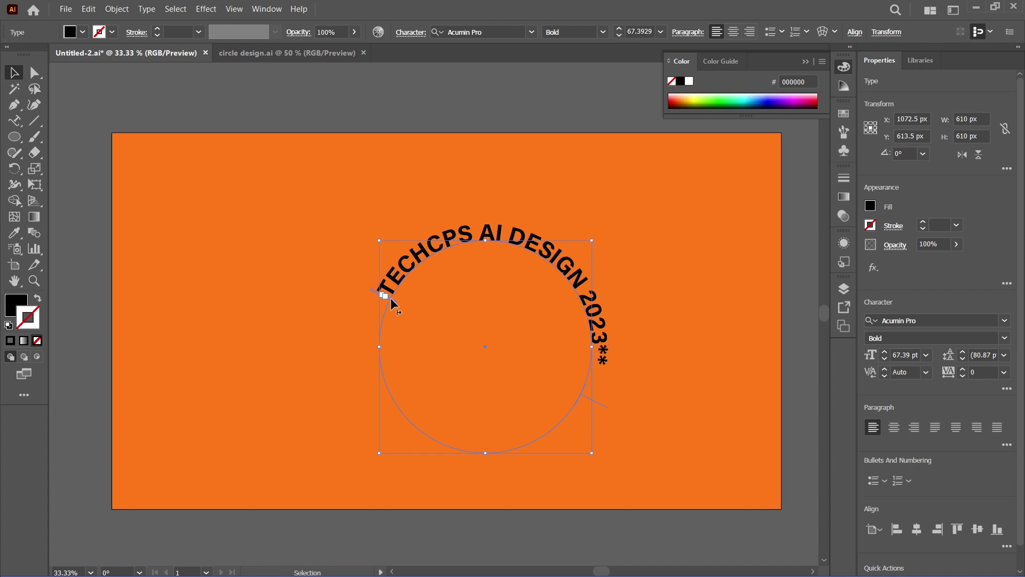
mouse_move(390, 297)
left_mouse_down()
mouse_move(405, 303)
mouse_move(393, 334)
left_mouse_up()
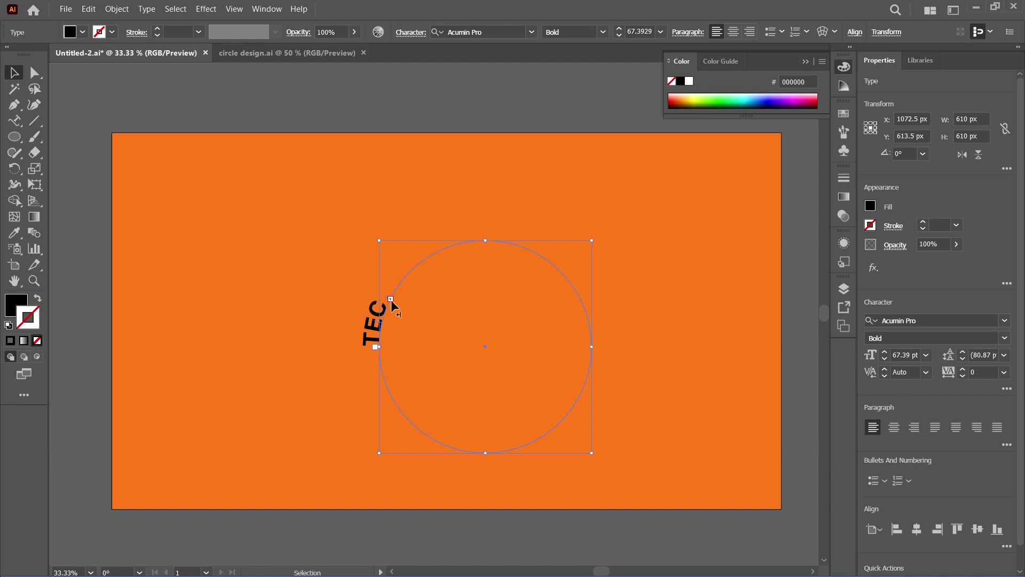
left_click_drag(392, 300, 546, 345)
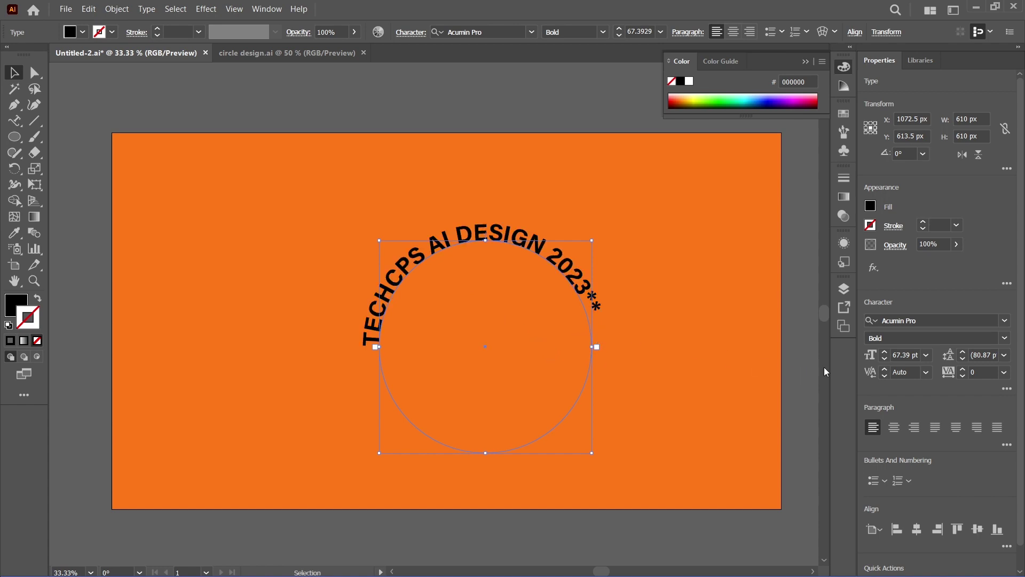
- Increase the curved text's font size to 75 pt
left_click(656, 370)
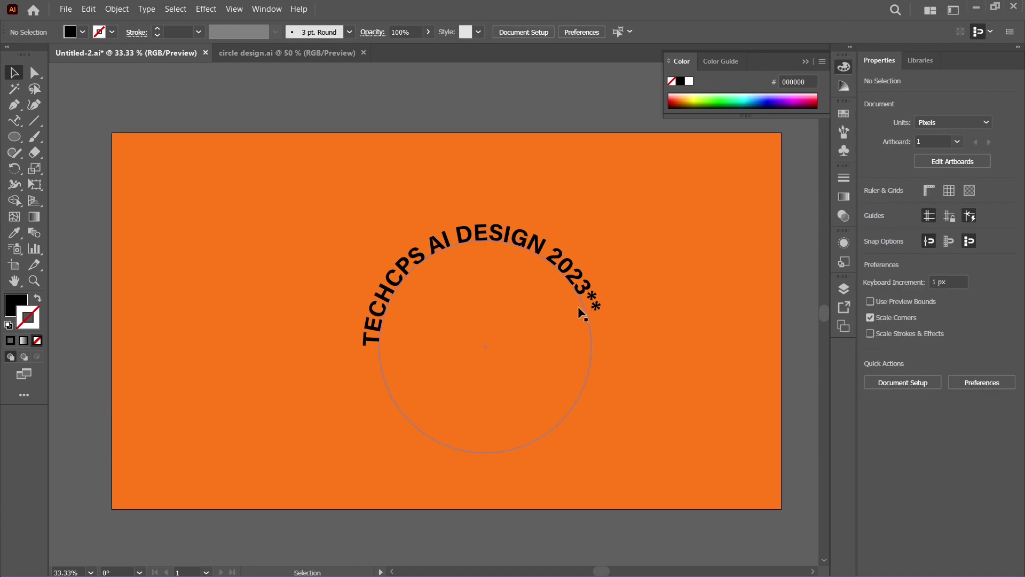
left_click(580, 290)
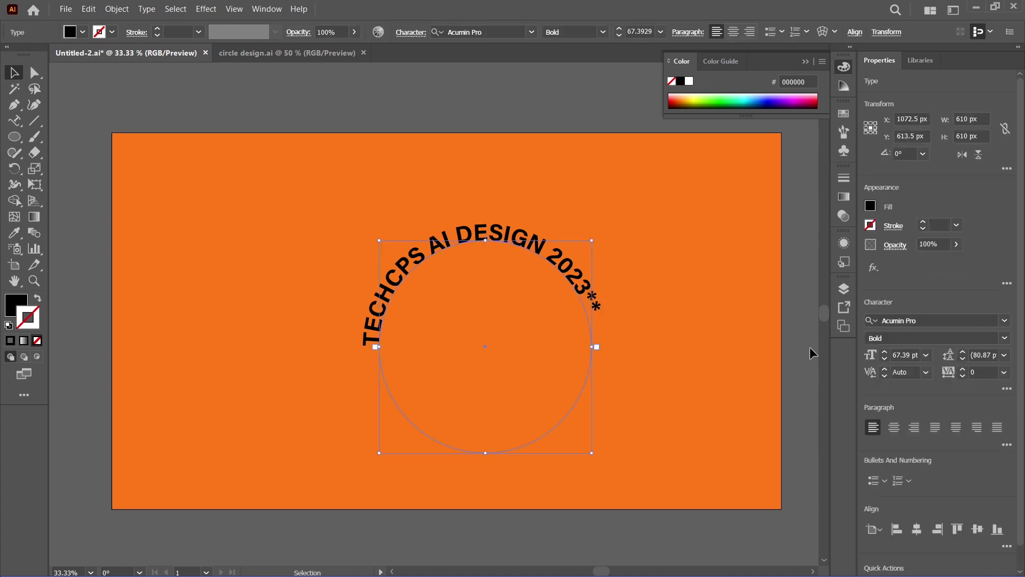
left_click(900, 351)
scroll(901, 352, "up", 2)
scroll(901, 352, "up", 2)
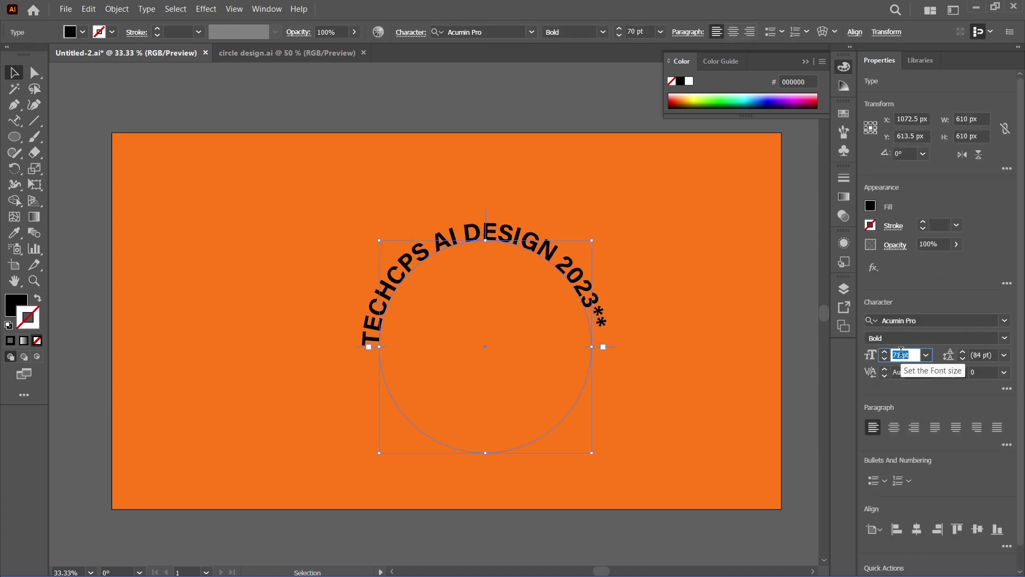
scroll(901, 352, "up", 1)
scroll(901, 352, "up", 1)
scroll(901, 352, "up", 1)
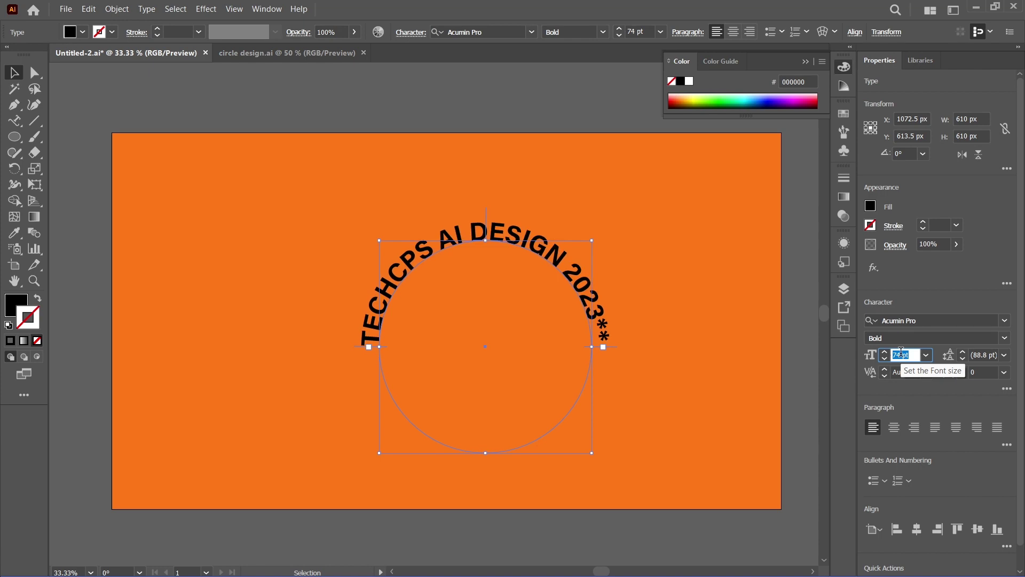
scroll(901, 353, "up", 1)
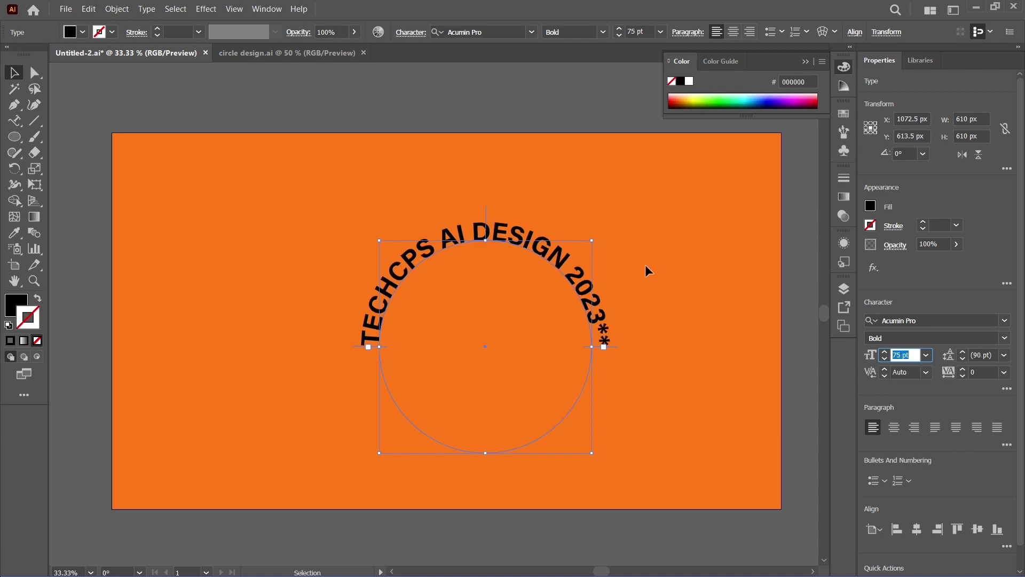
- Rotate a copy of the path text by 180° to fill the lower half
right_click(438, 234)
mouse_move(478, 499)
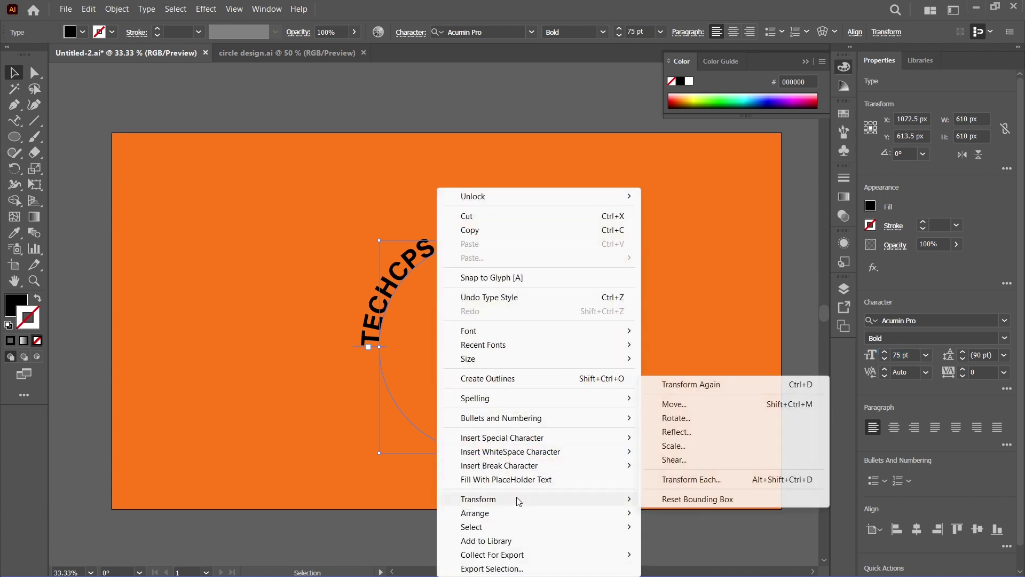
left_click(664, 421)
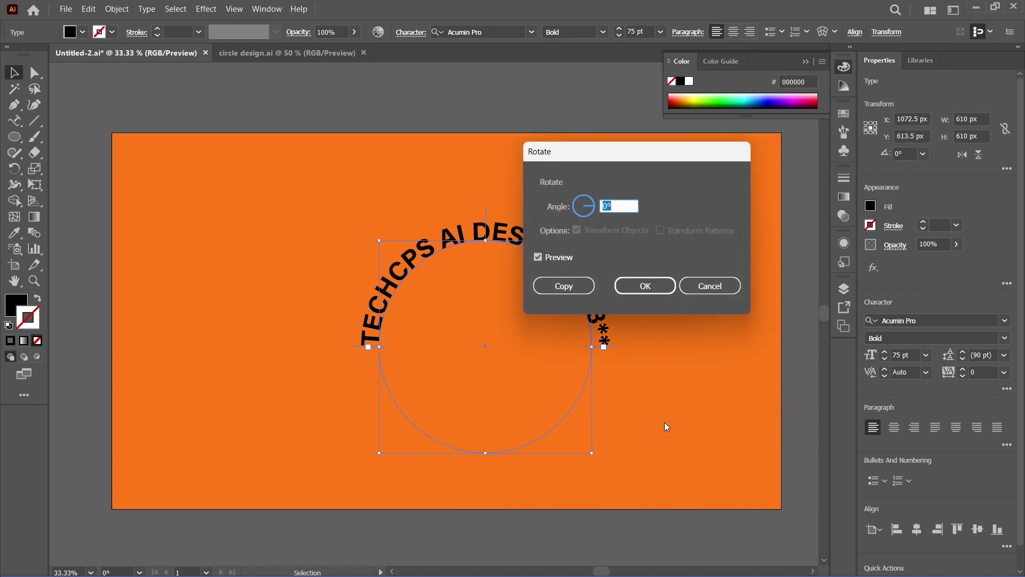
type("18")
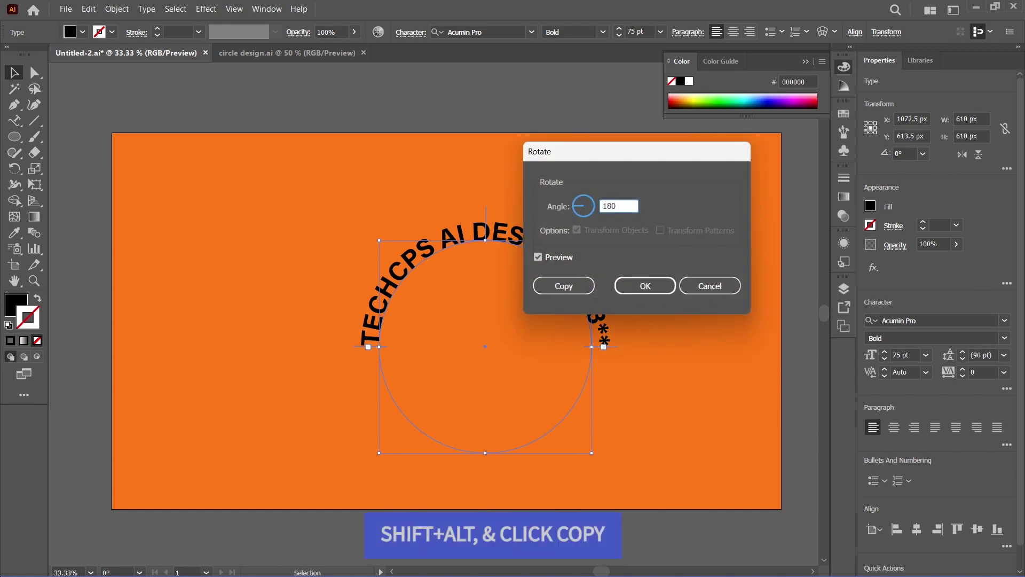
left_click(567, 285, "alt+shift")
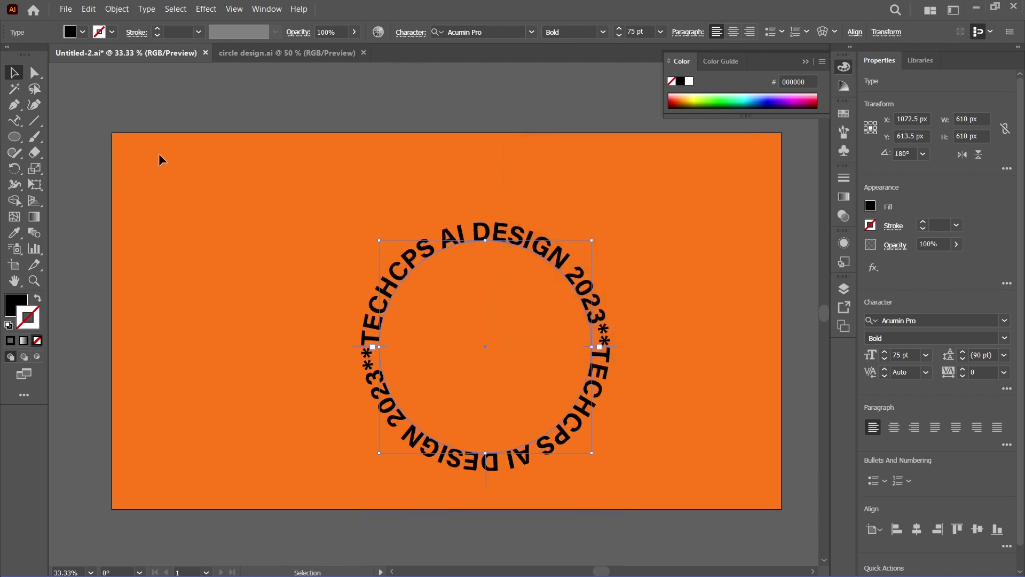
left_click(273, 177)
left_click(575, 436)
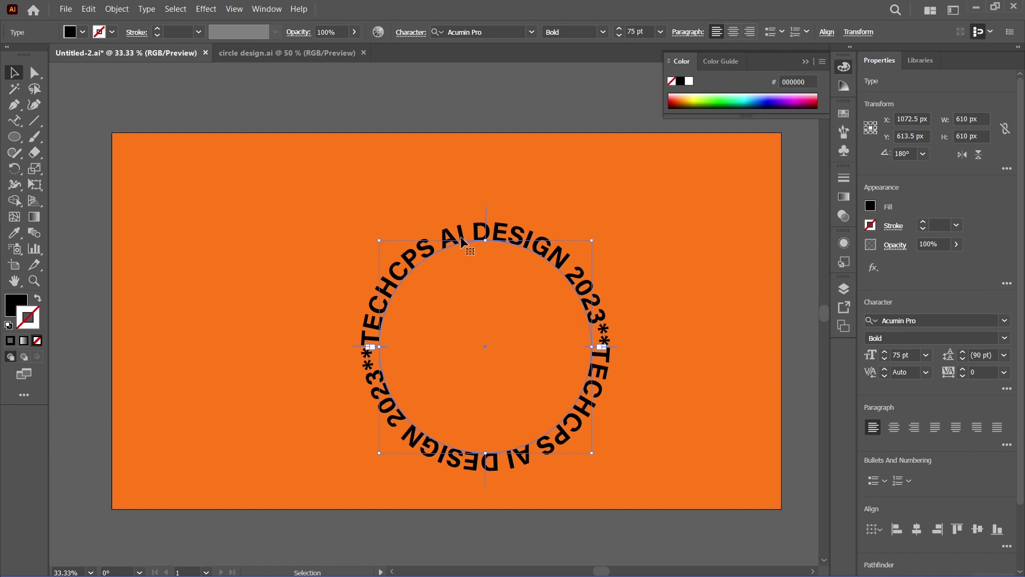
left_click_drag(463, 241, 437, 193)
key("ctrl+plus")
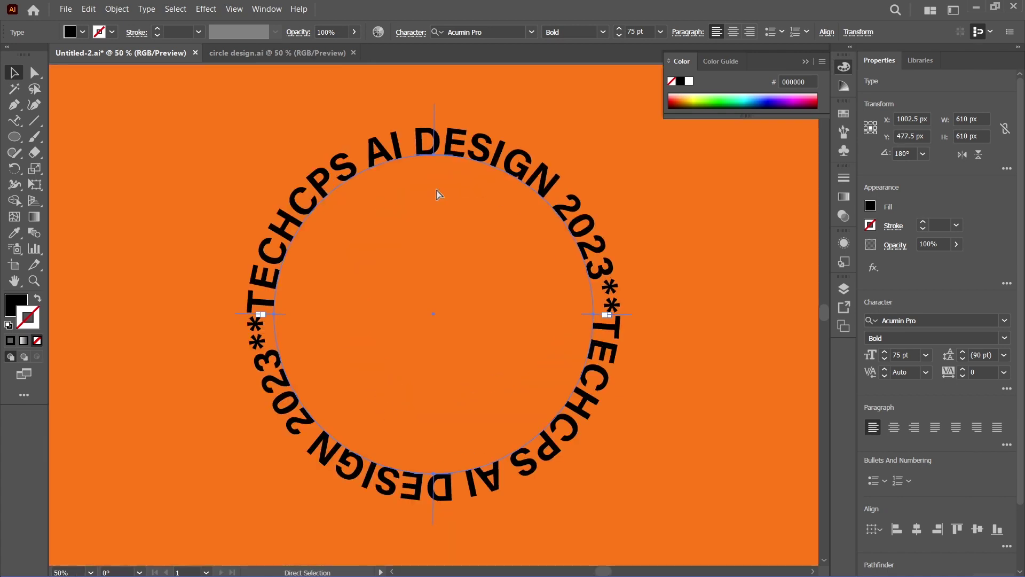
left_click(245, 146)
left_click(552, 461)
key("a")
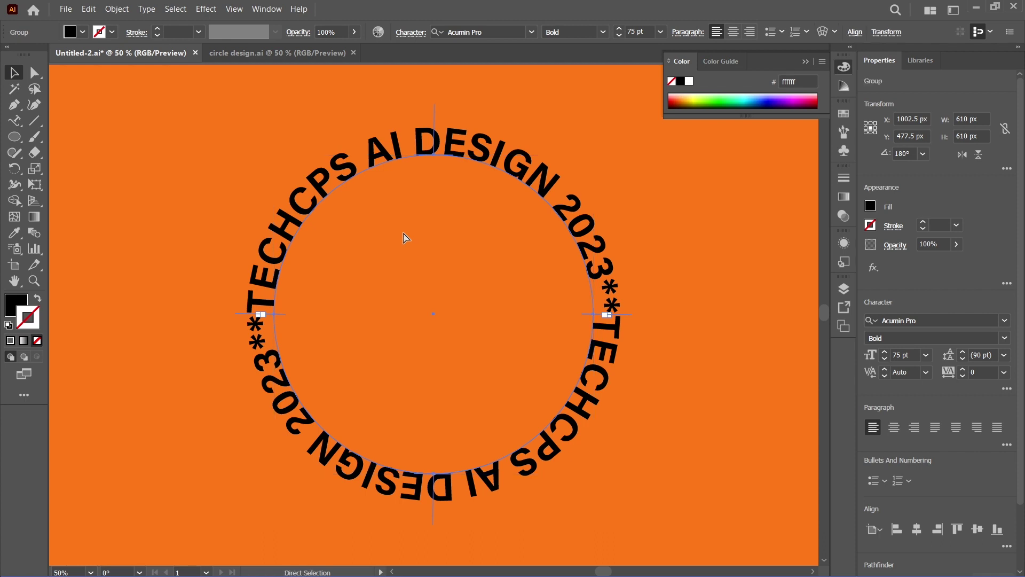
key("v")
left_click(15, 137)
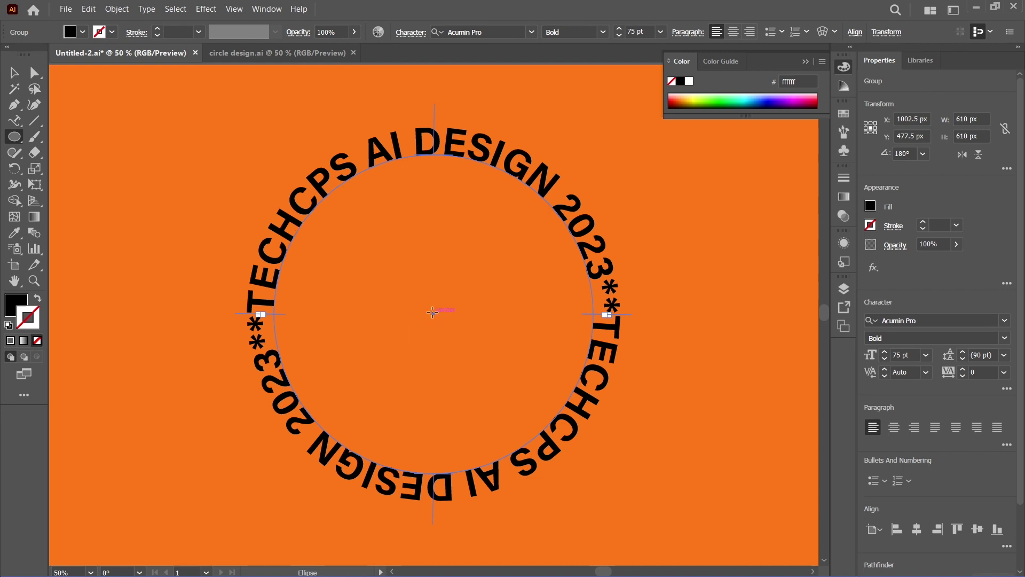
- Draw a centred 642 px circle with no fill and a black outline
mouse_move(432, 312)
left_mouse_down()
mouse_move(526, 393)
mouse_move(605, 427)
left_mouse_up()
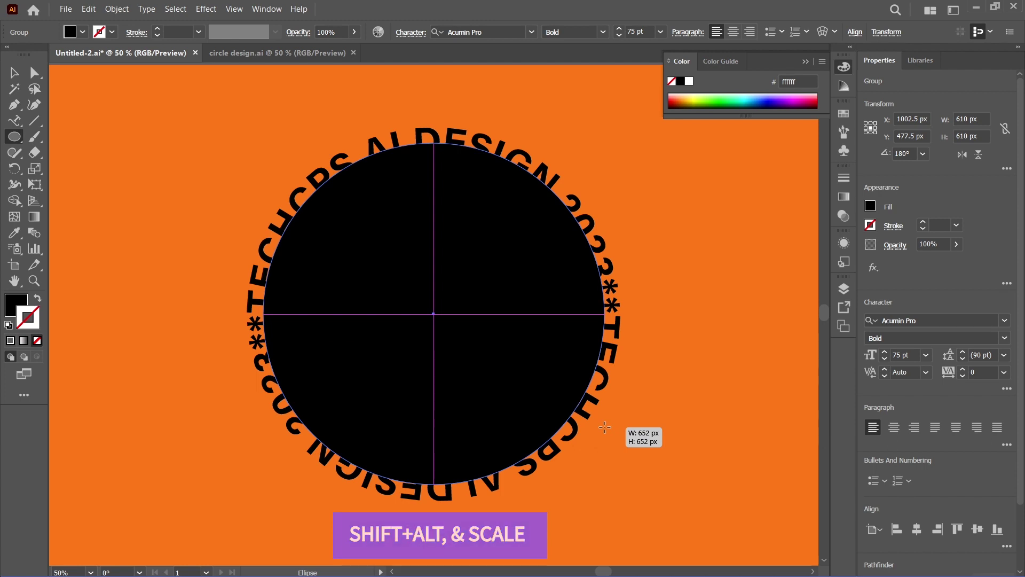
left_click_drag(605, 427, 602, 425)
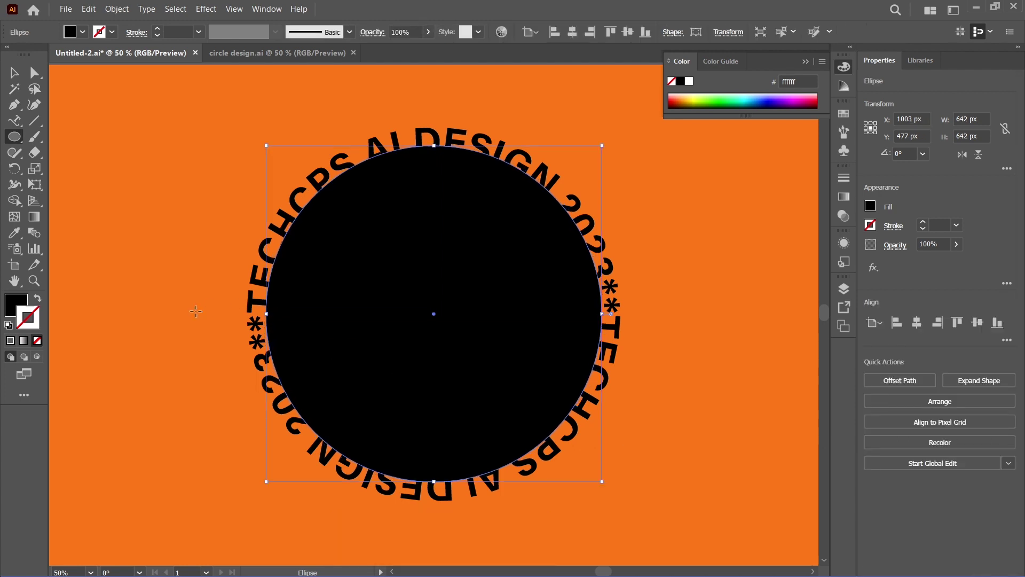
left_click(17, 305)
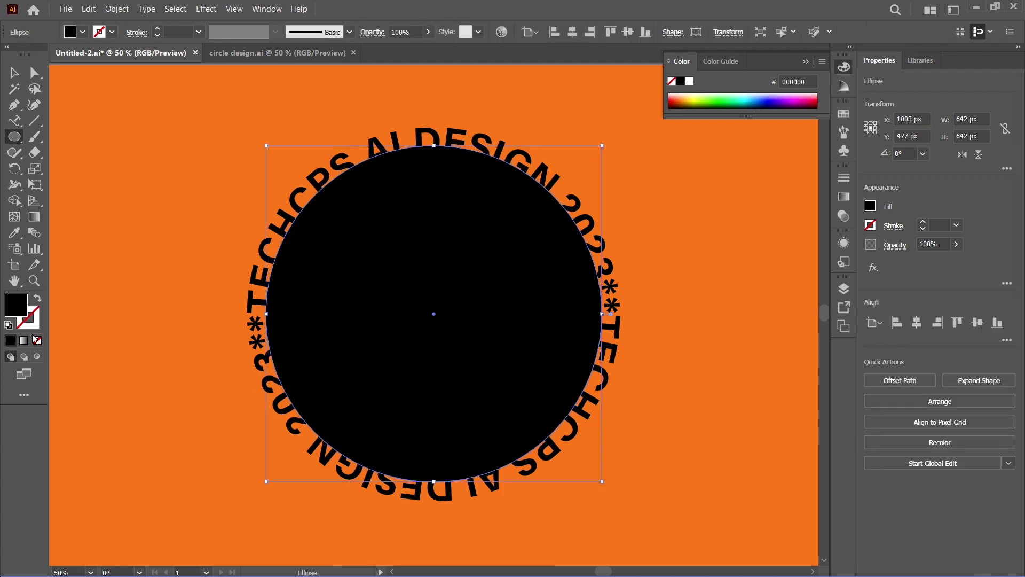
left_click(37, 340)
double_click(28, 318)
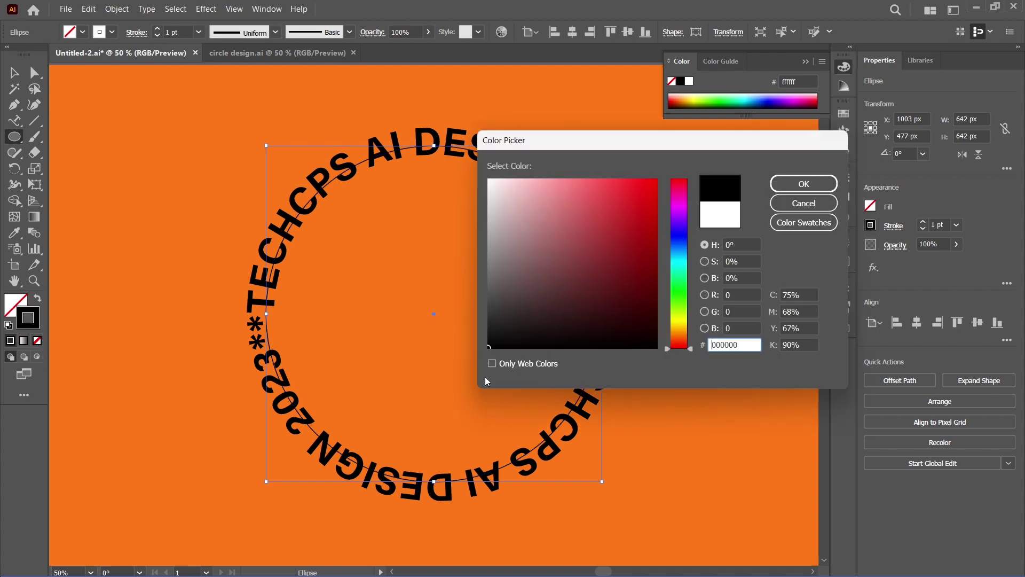
left_click(804, 183)
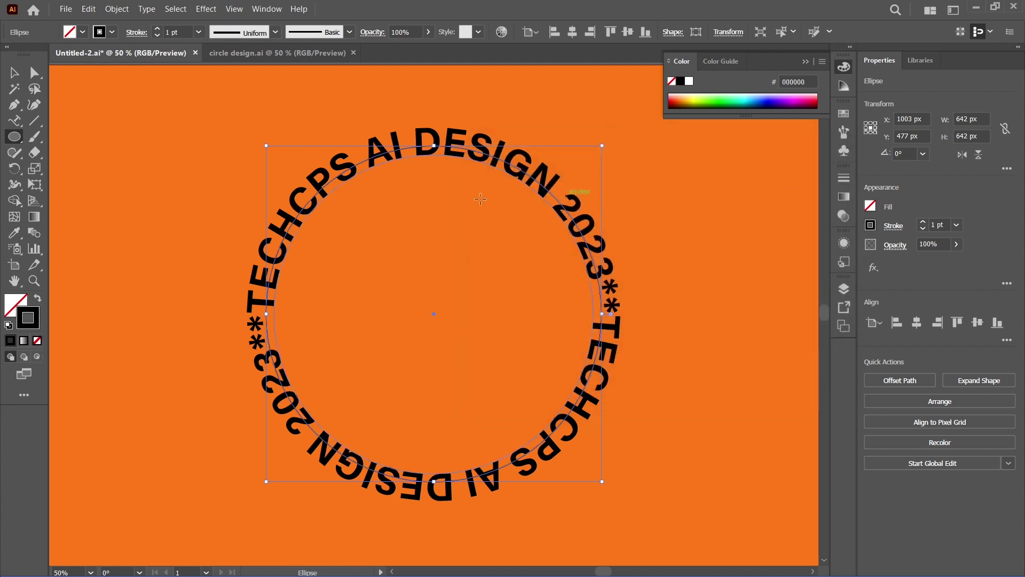
left_click(15, 75)
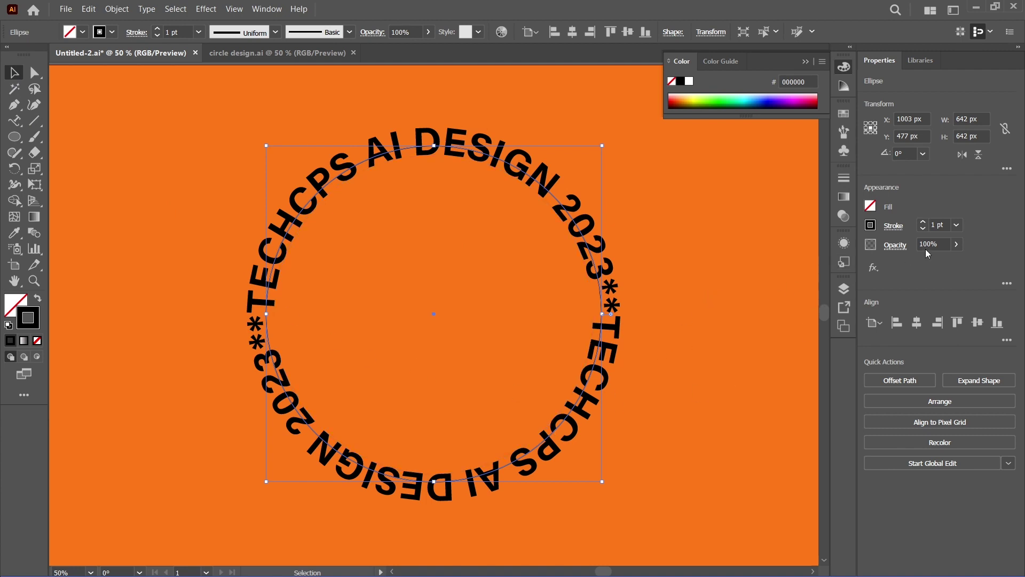
- Thicken the circle's black outline to 23 pt
left_click(923, 221)
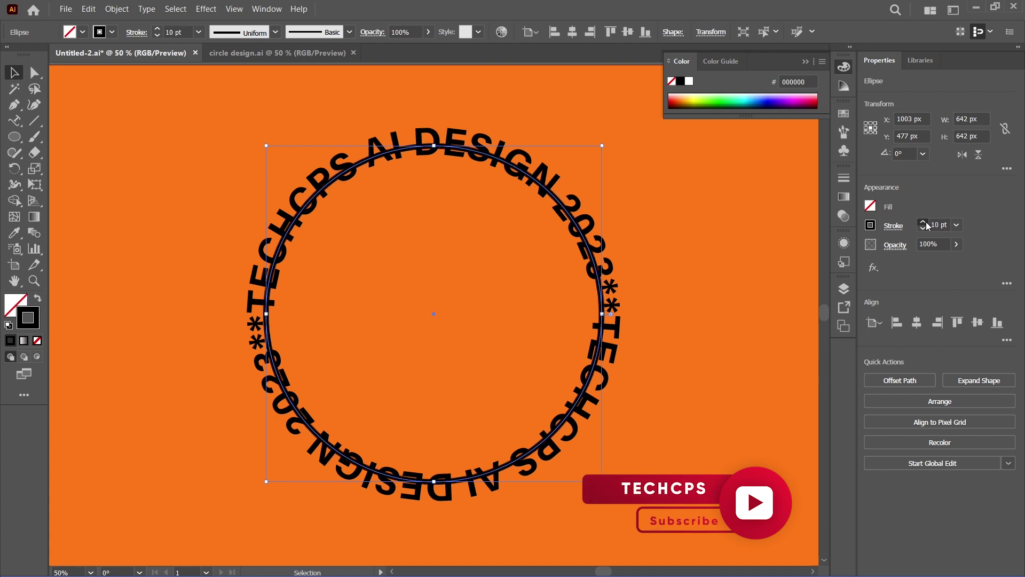
left_click(923, 221)
left_click(678, 293)
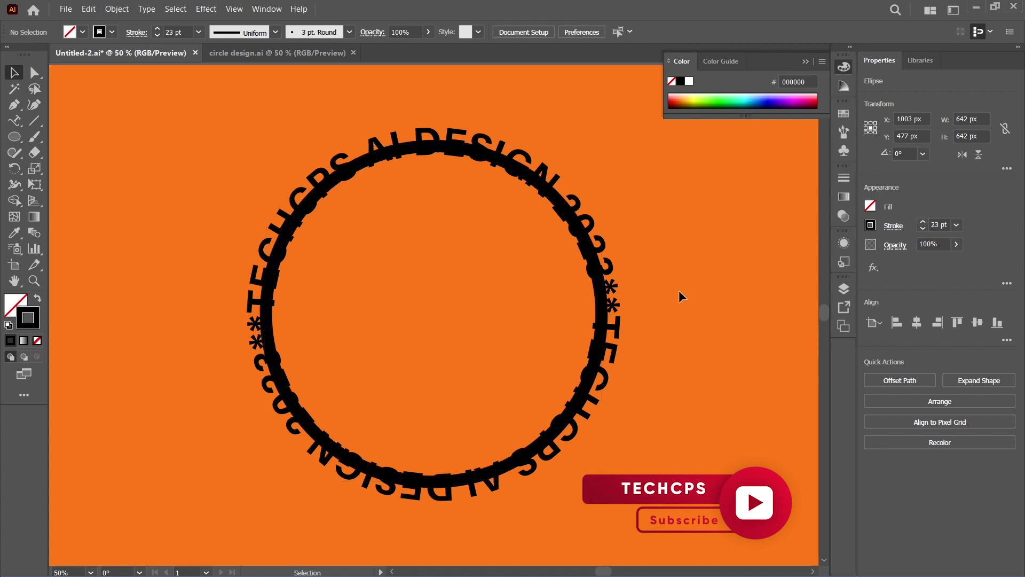
- Recolour the curved text orange by sampling the background with the Eyedropper
left_click(247, 309)
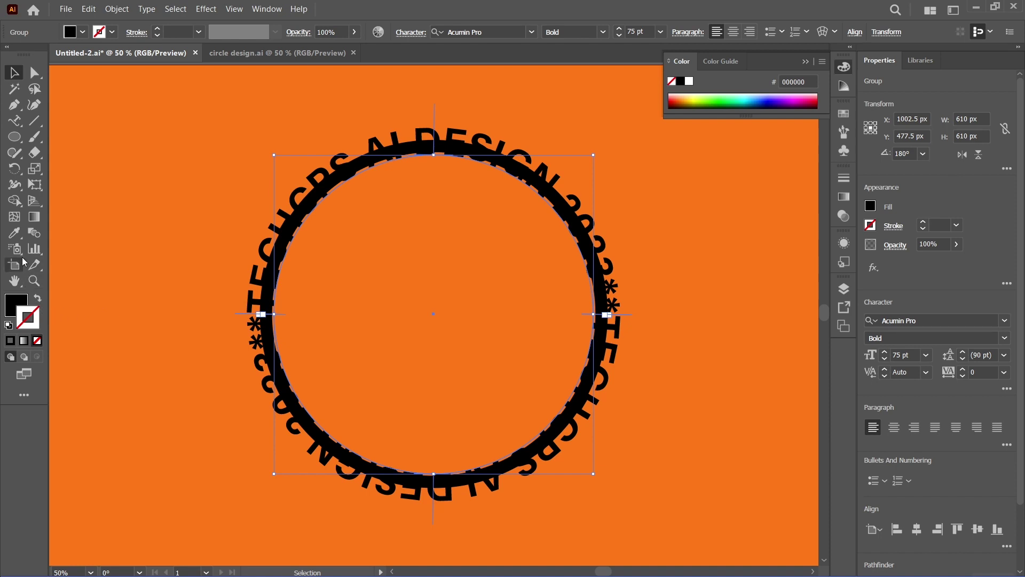
left_click(13, 232)
left_click(119, 235)
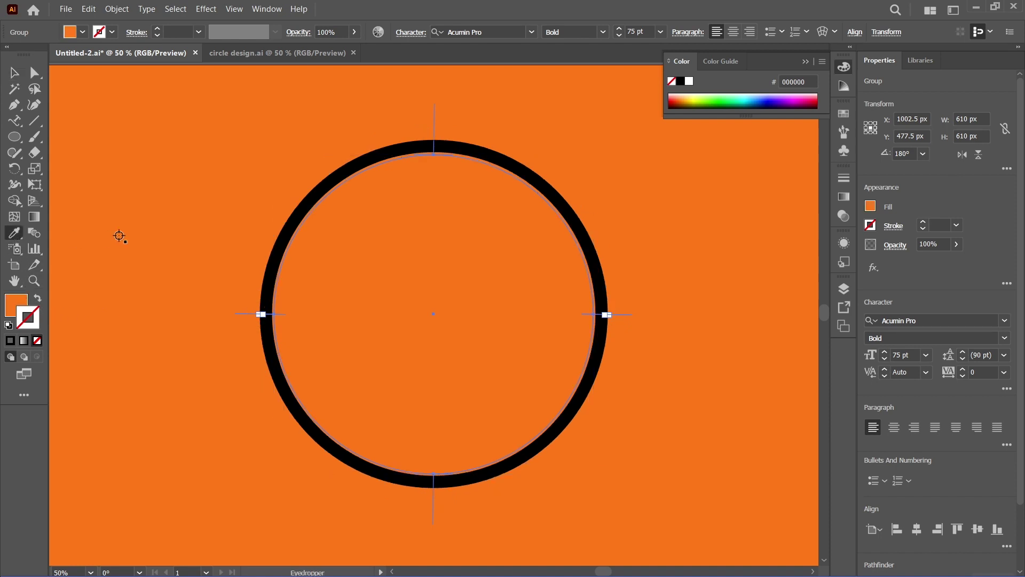
- Bring the curved text in front of the black ring
right_click(138, 208)
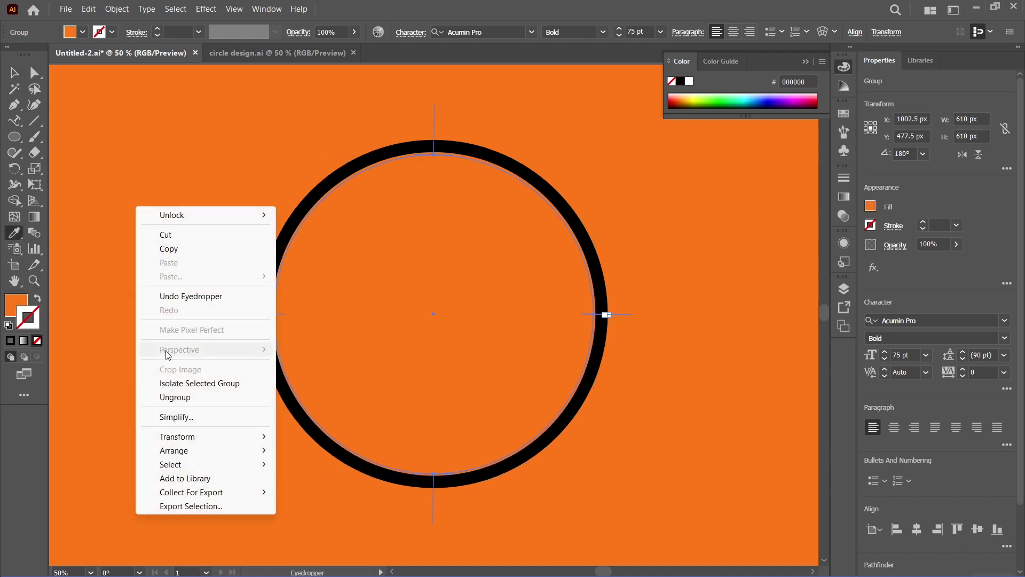
mouse_move(174, 451)
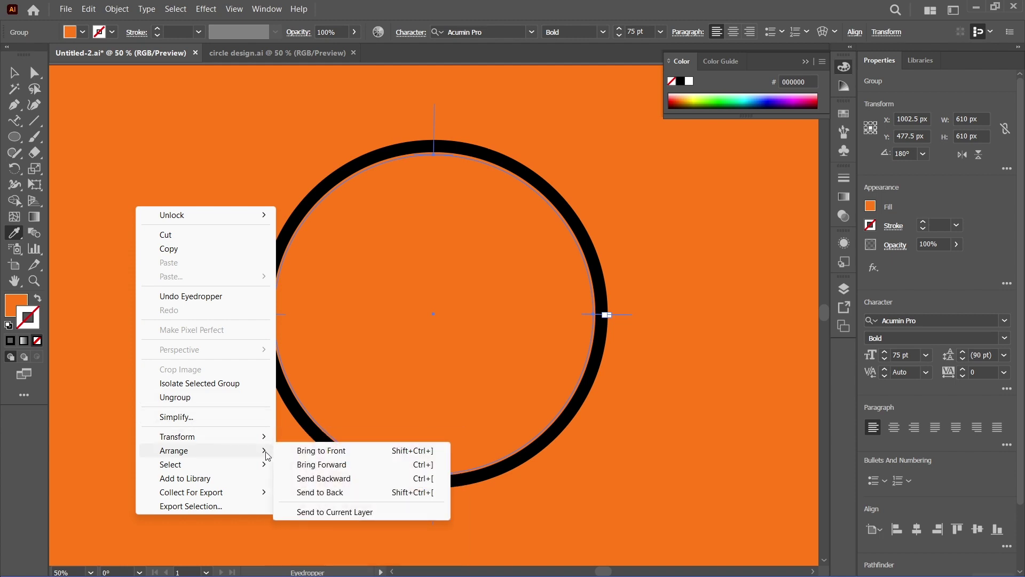
left_click(299, 451)
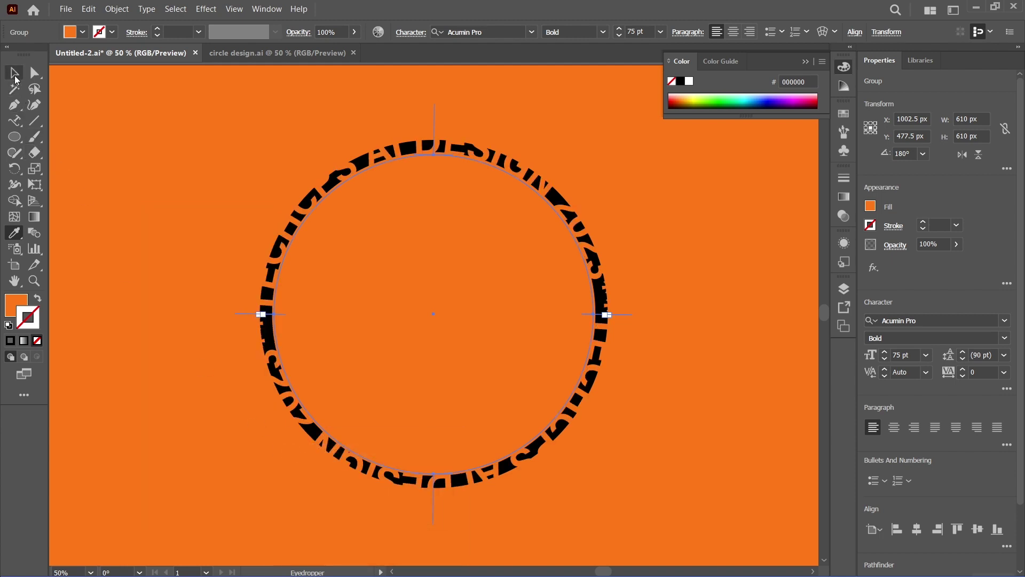
left_click(15, 76)
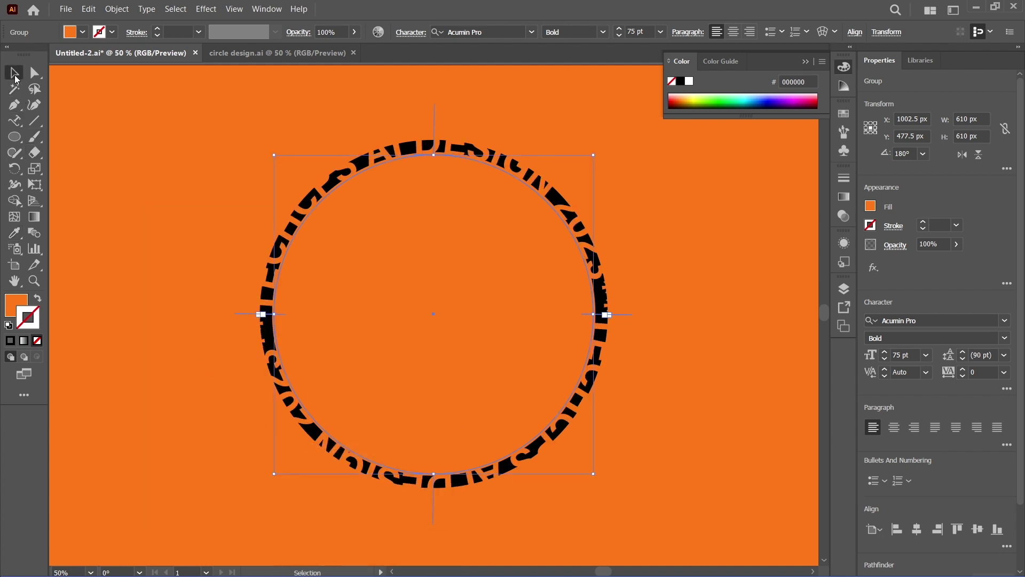
- Widen the black ring's stroke weight to 85 pt
left_click(498, 331)
left_click(601, 315)
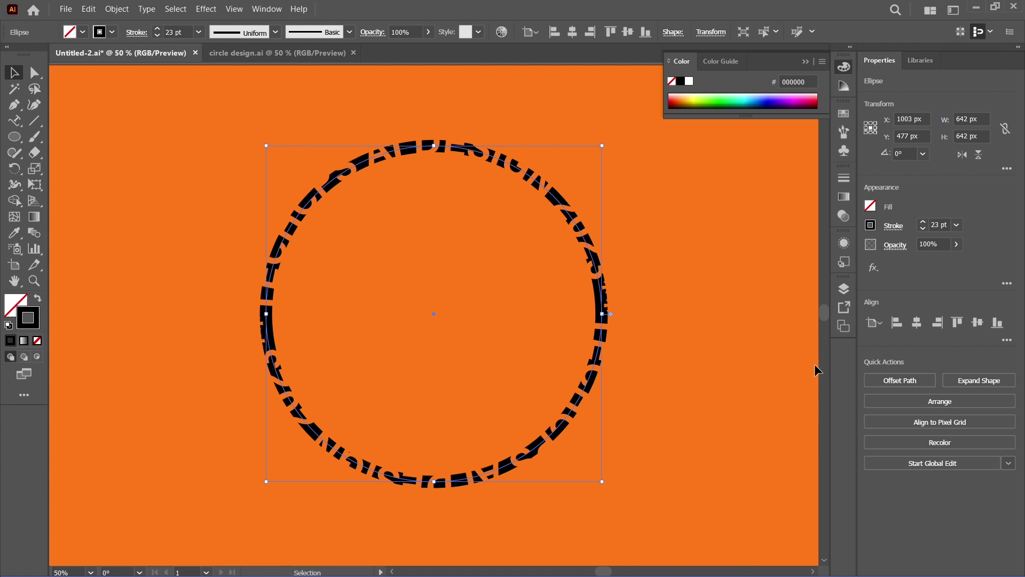
left_click(923, 222)
left_click(923, 222)
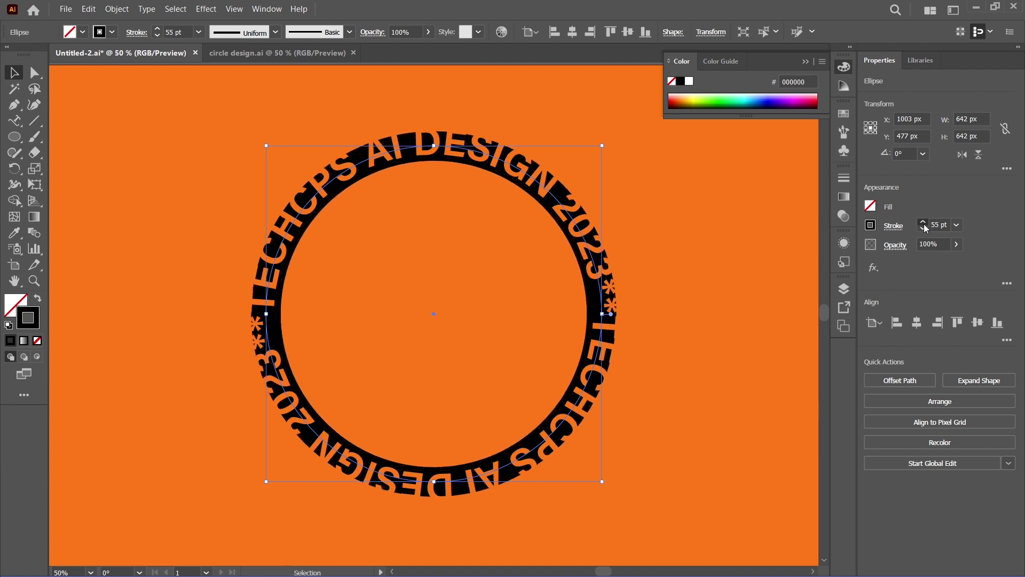
left_click(923, 223)
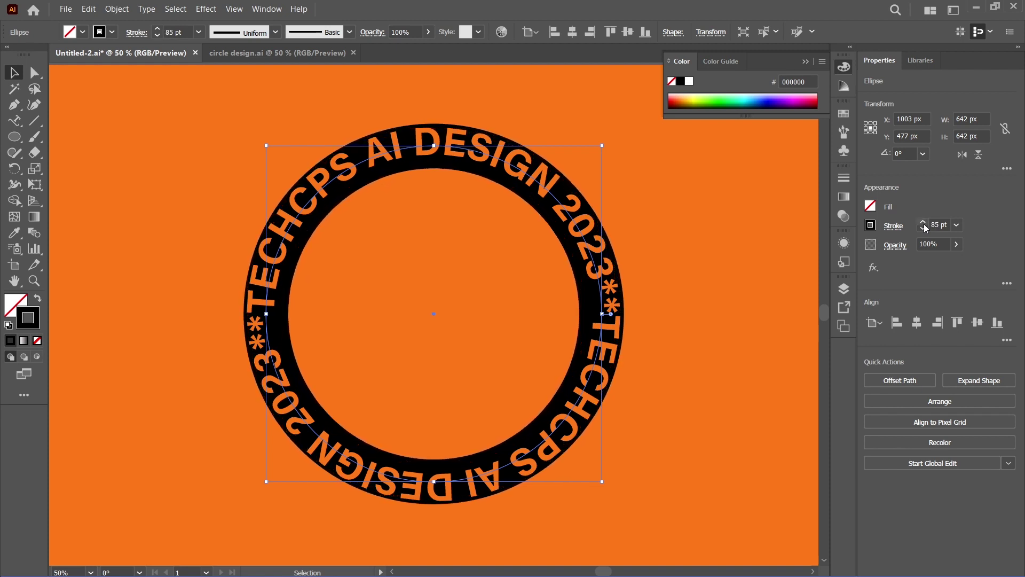
left_click(752, 247)
- Centre the black ring and text ring horizontally and vertically
left_click_drag(197, 159, 545, 347)
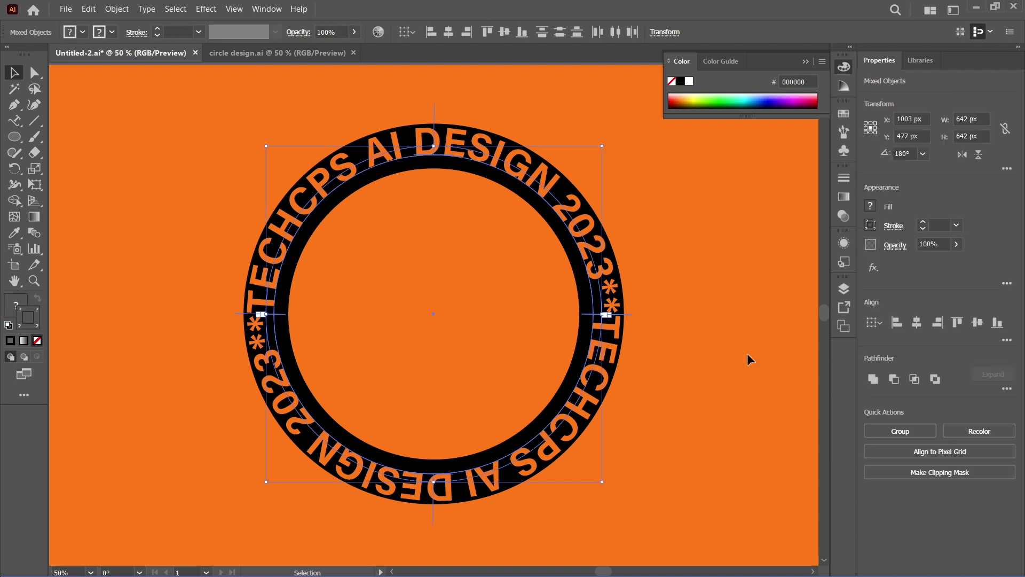
left_click(917, 322)
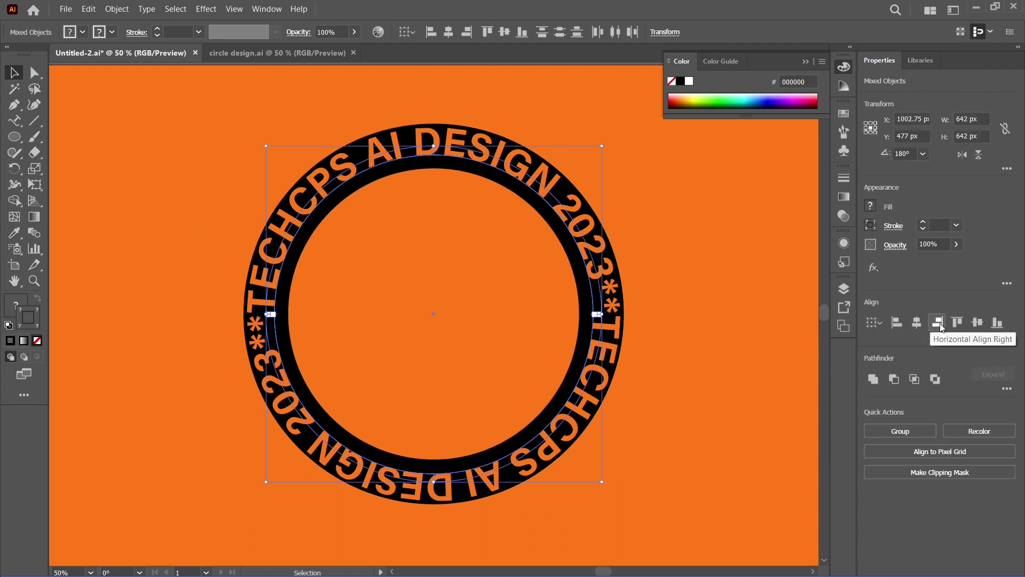
left_click(975, 323)
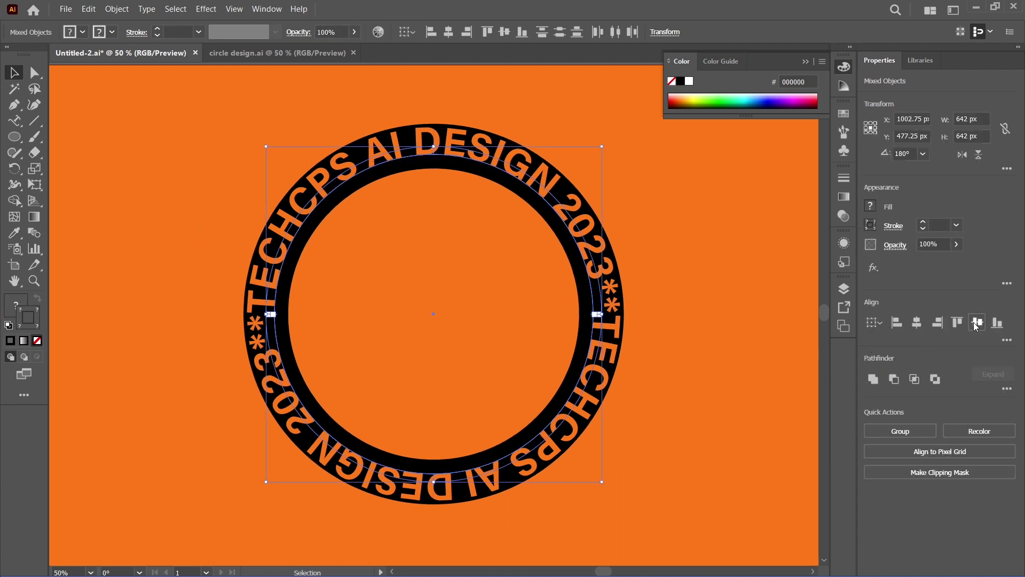
left_click(741, 347)
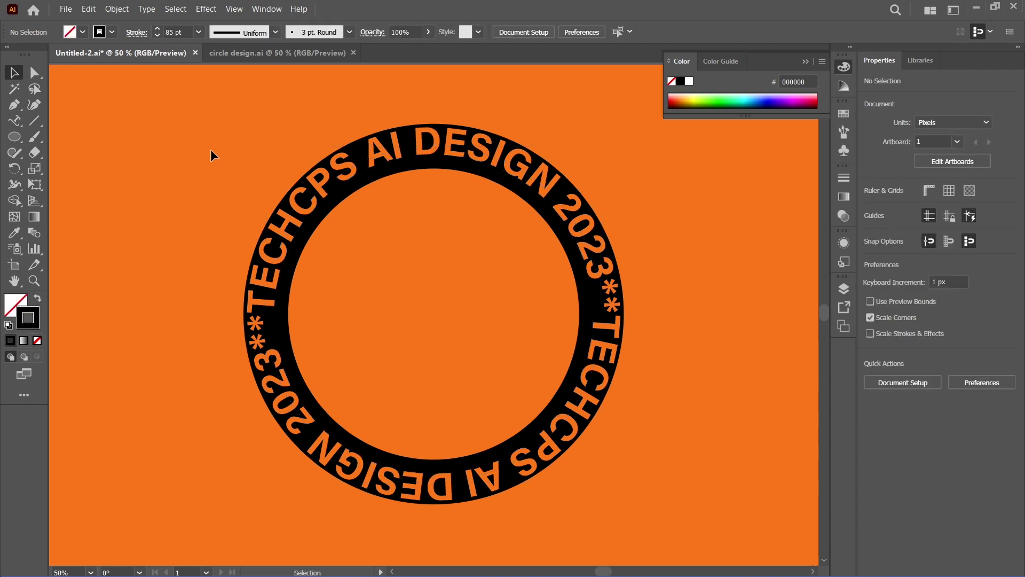
key("ctrl+a")
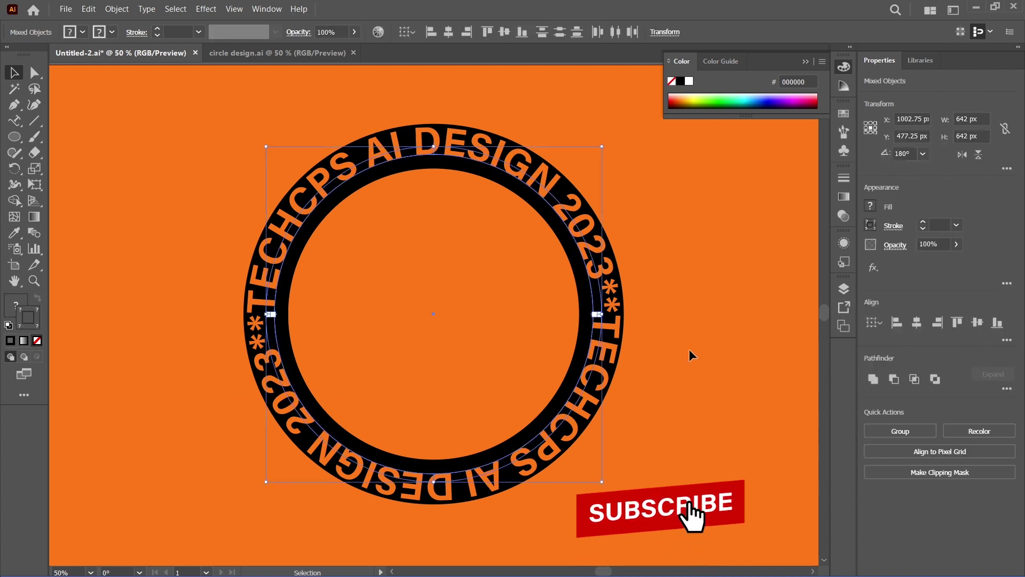
left_click(674, 353)
- Scale the text ring down to about 592 px, then select both rings together
left_click(587, 374)
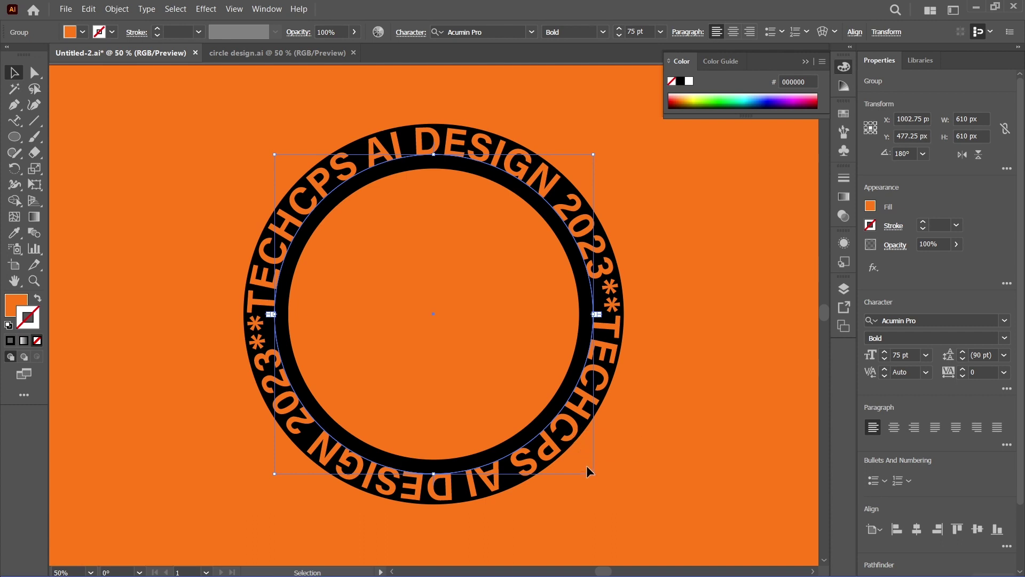
key("shift")
left_click_drag(592, 473, 590, 472)
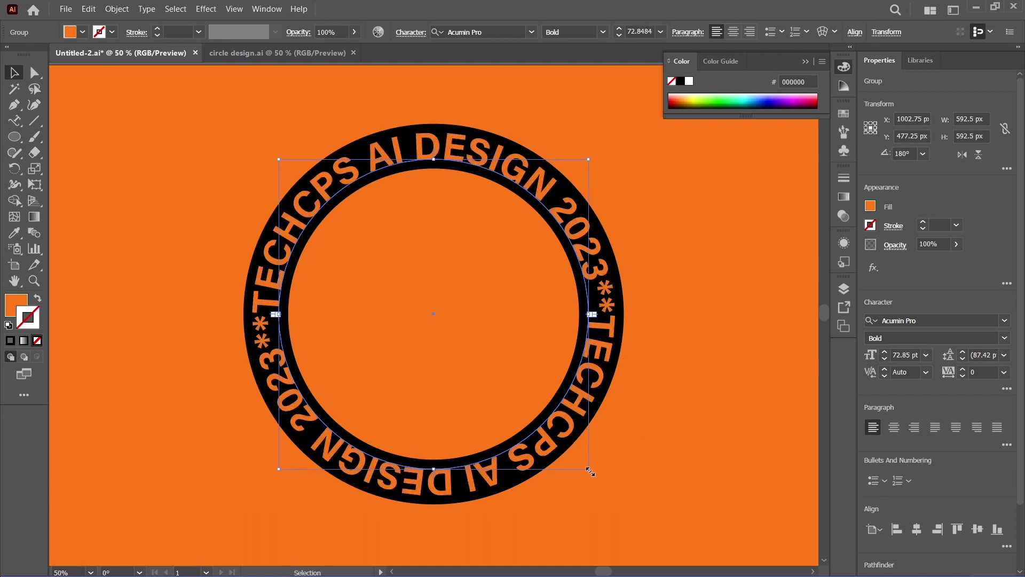
left_click(650, 480)
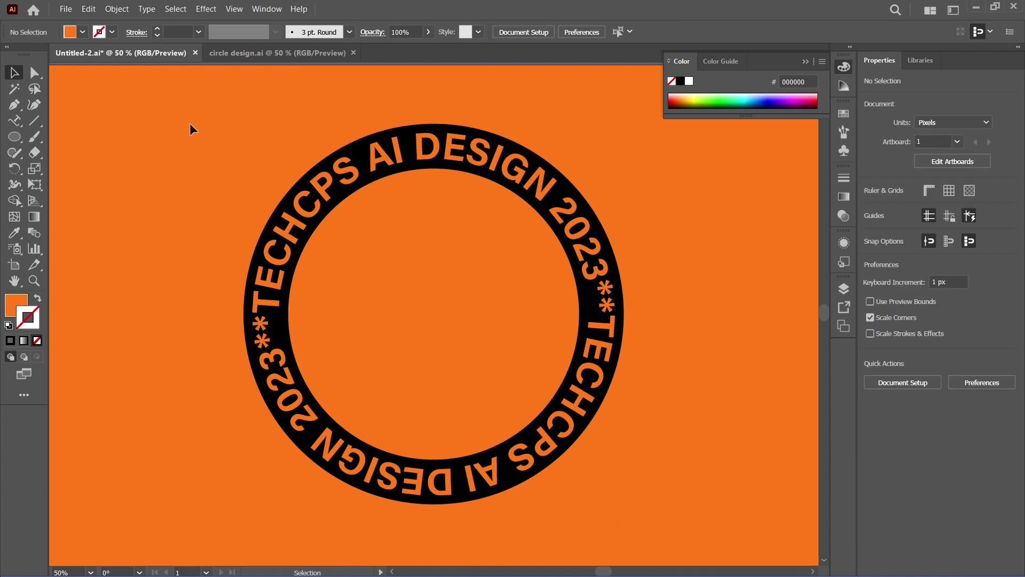
left_click_drag(288, 176, 593, 449)
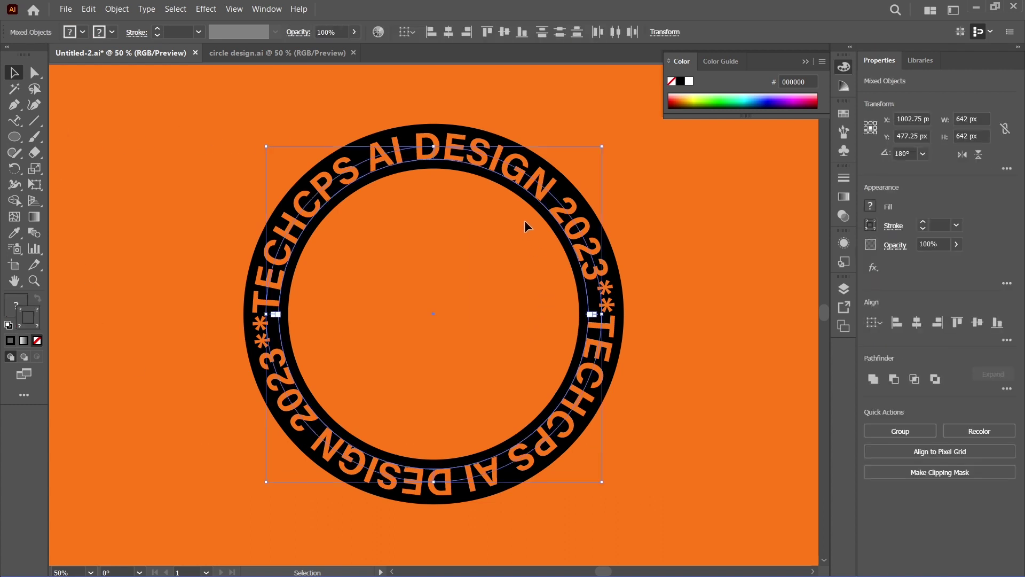
- Group the ring and text, then add a Transform effect: horizontal 80%, angle -19°, 10 copies
right_click(504, 177)
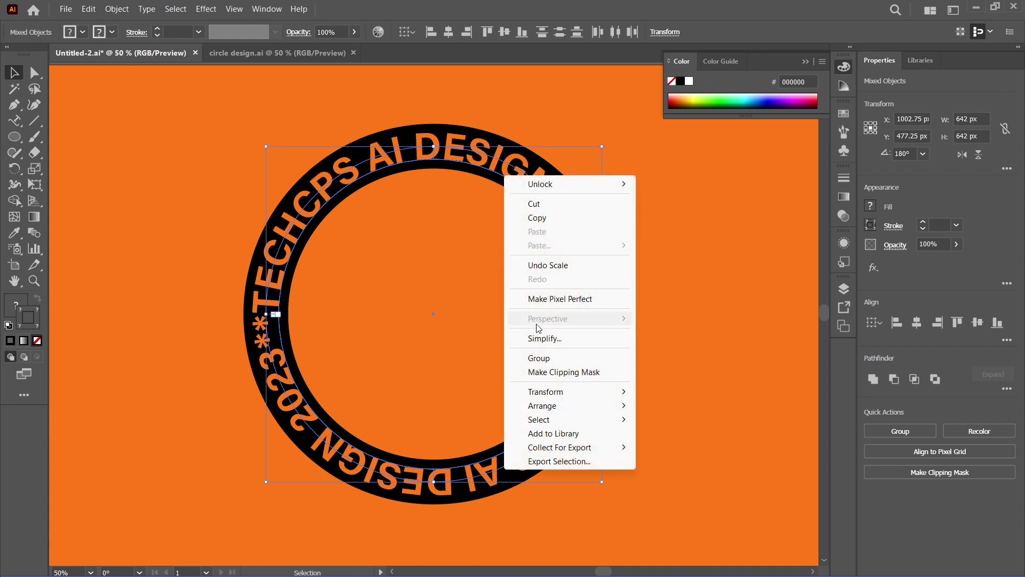
left_click(548, 359)
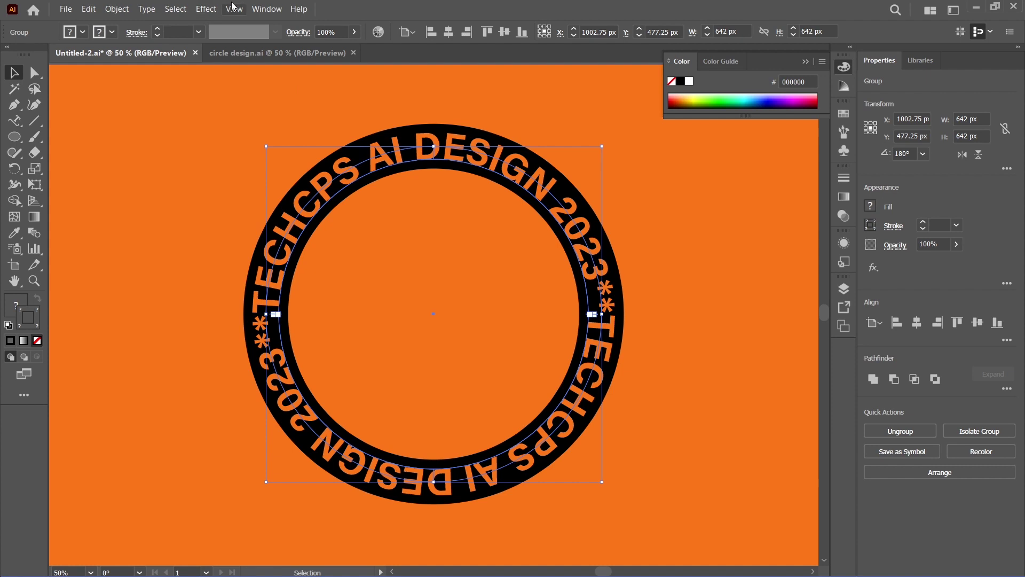
left_click(206, 9)
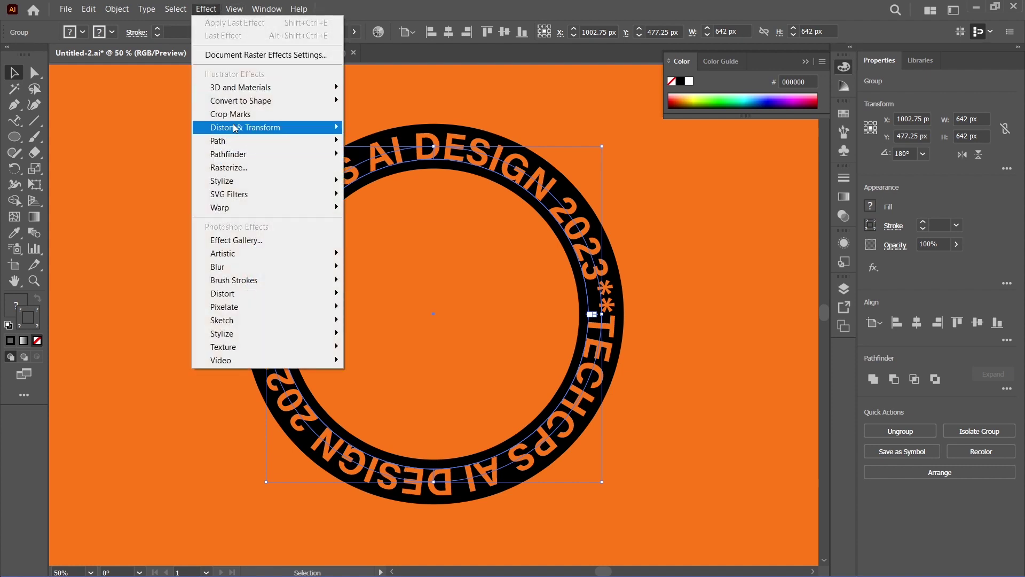
mouse_move(218, 140)
left_click(383, 170)
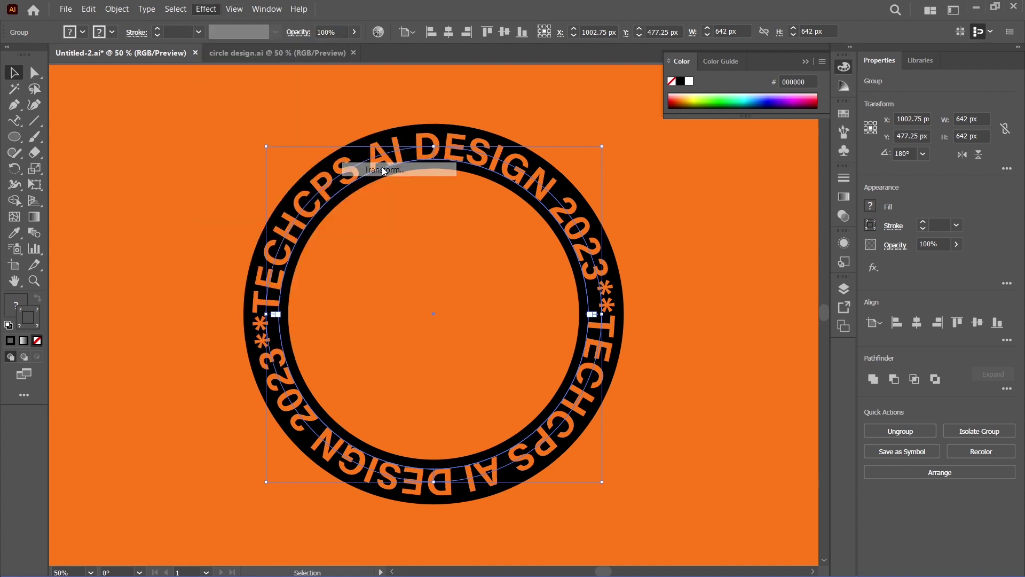
type("80")
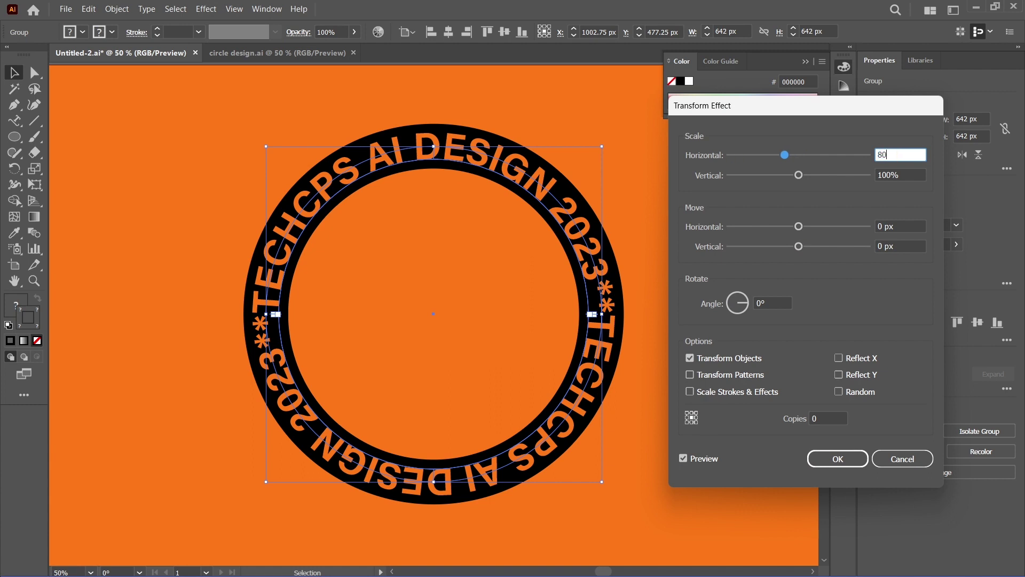
left_click(771, 303)
type("-19")
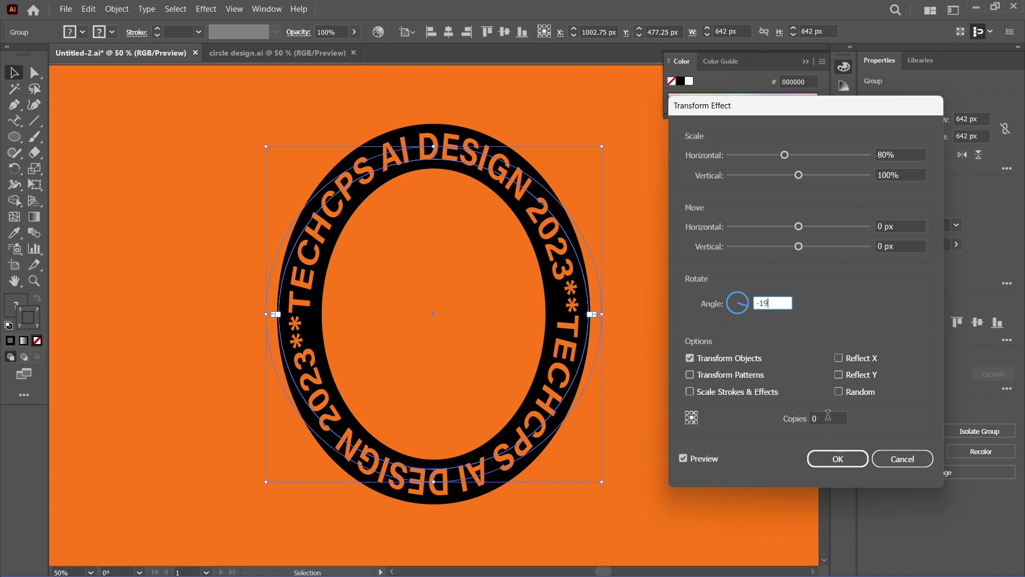
left_click(829, 417)
type("10")
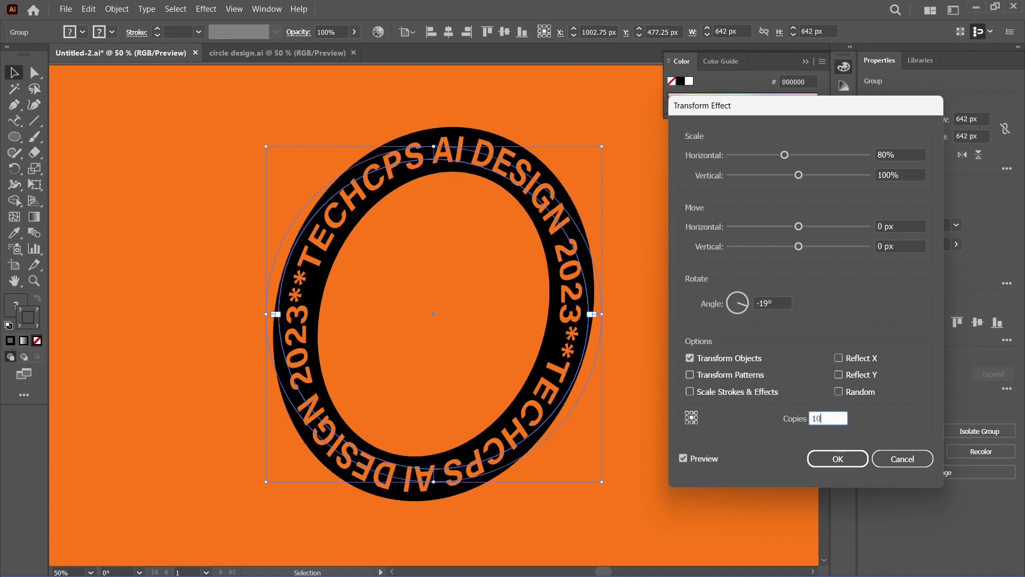
left_click(839, 459)
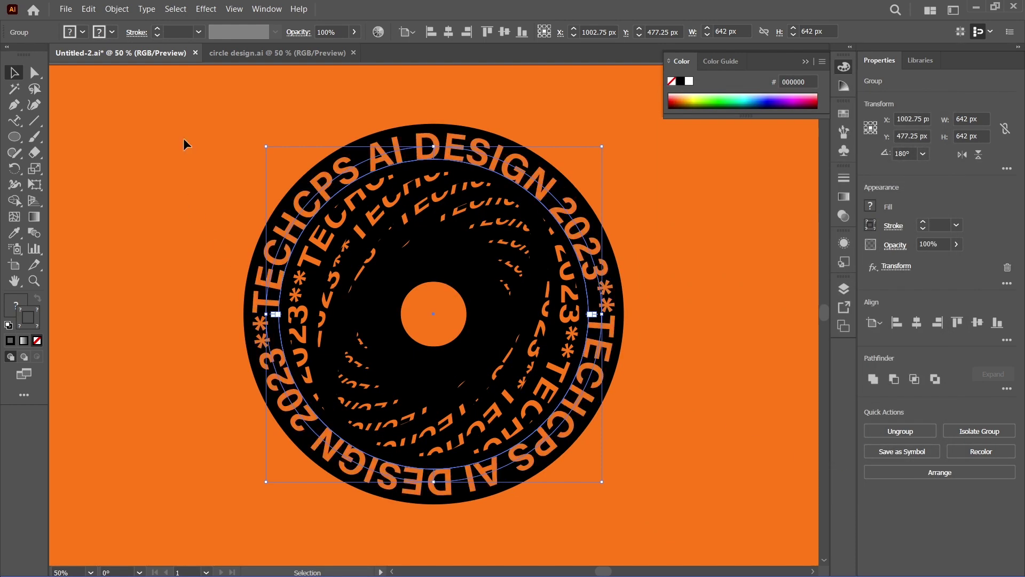
- Expand the tunnel's appearance, then expand its object, fill and stroke into plain paths
left_click(117, 8)
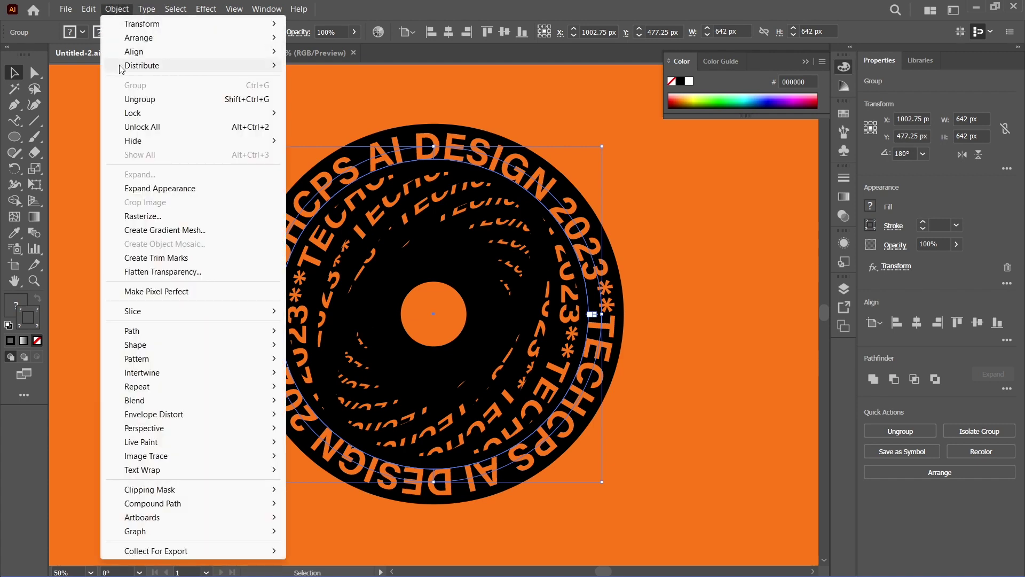
left_click(160, 188)
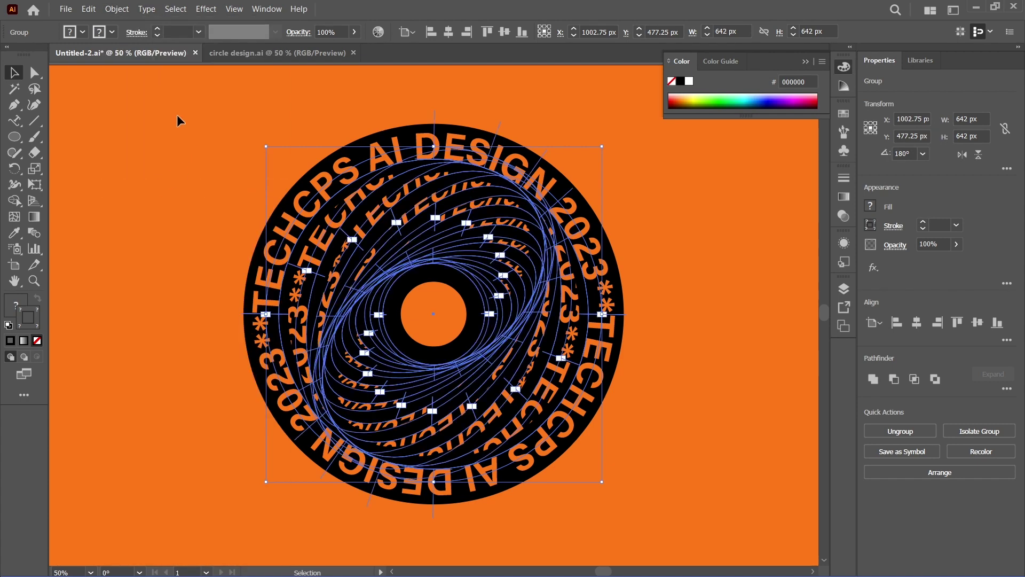
left_click(120, 7)
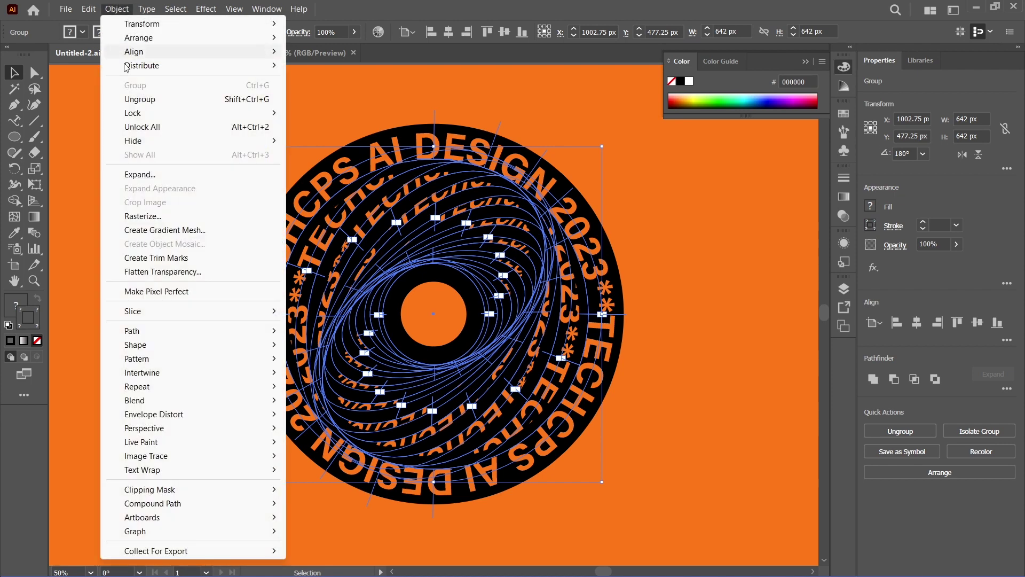
left_click(160, 175)
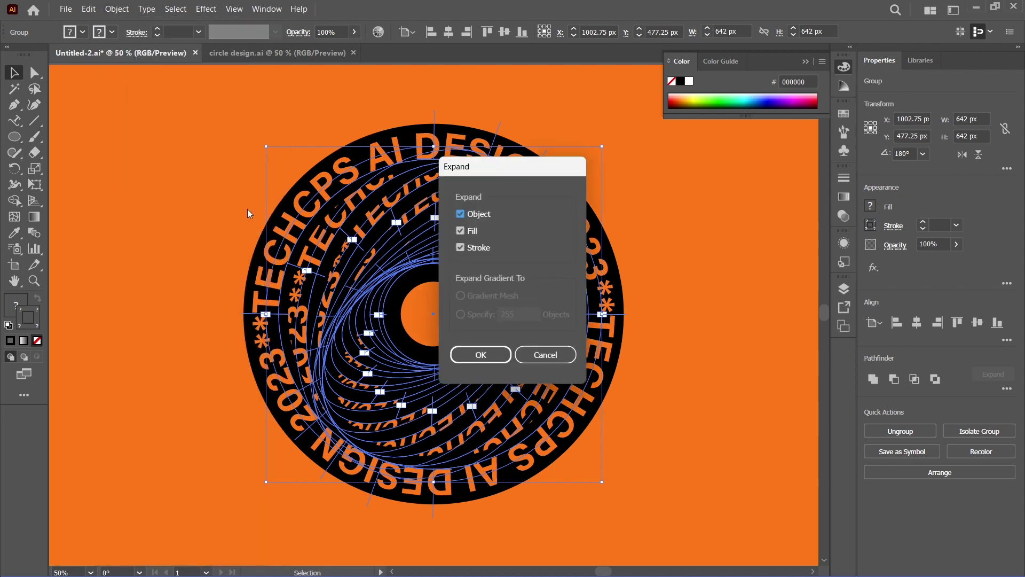
left_click(478, 356)
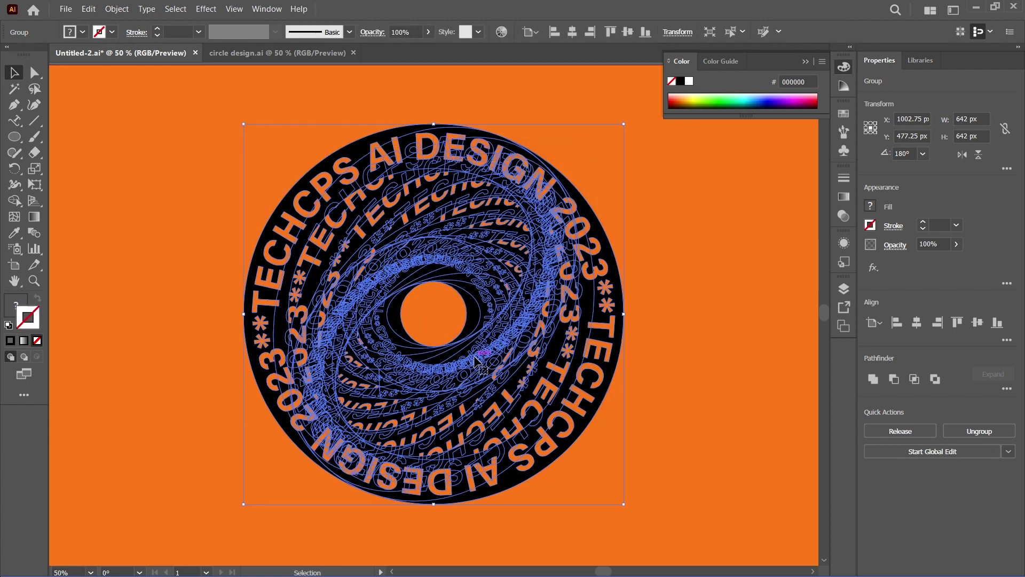
- Check the expanded tunnel zoomed in and out, and nudge it slightly up-left
left_click(153, 257)
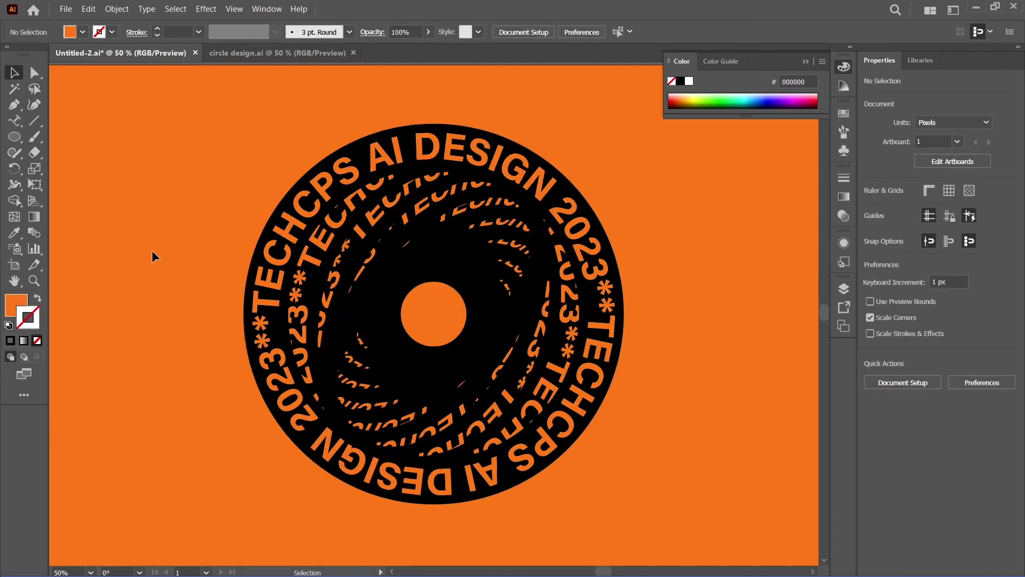
key("ctrl+equal")
key("ctrl+equal")
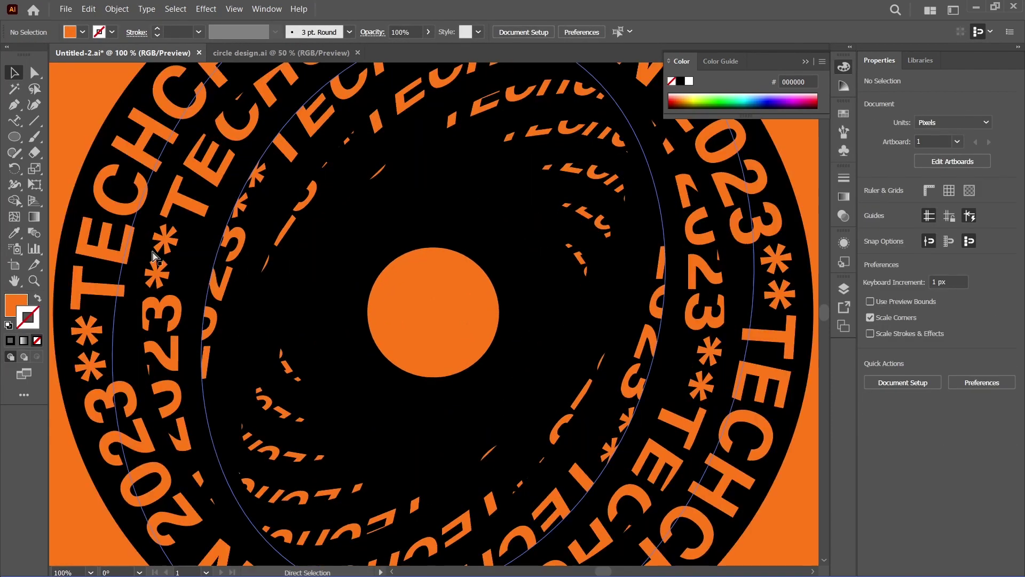
key("ctrl+minus")
key("ctrl+minus")
key("ctrl+minus")
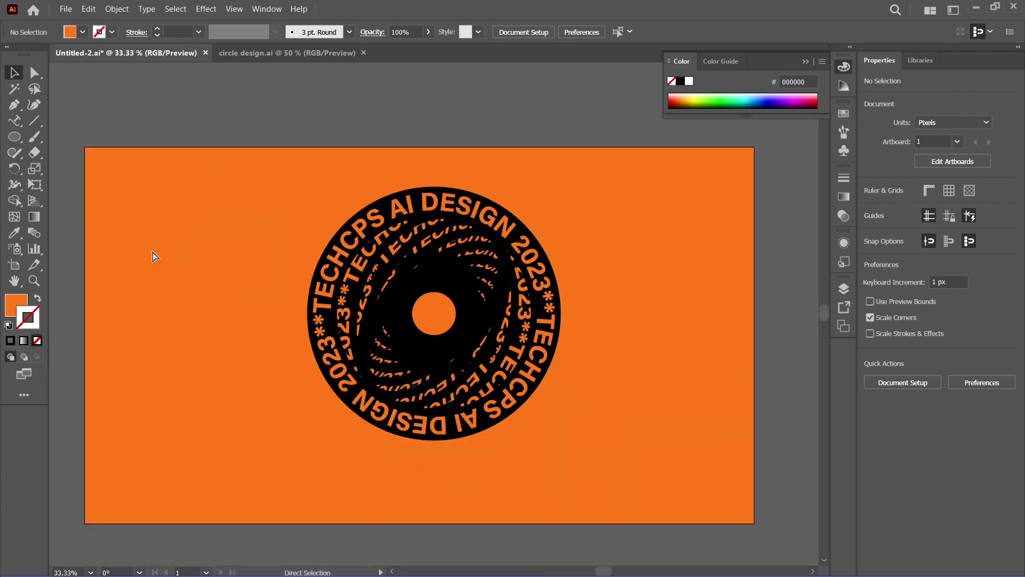
key("ctrl+equal")
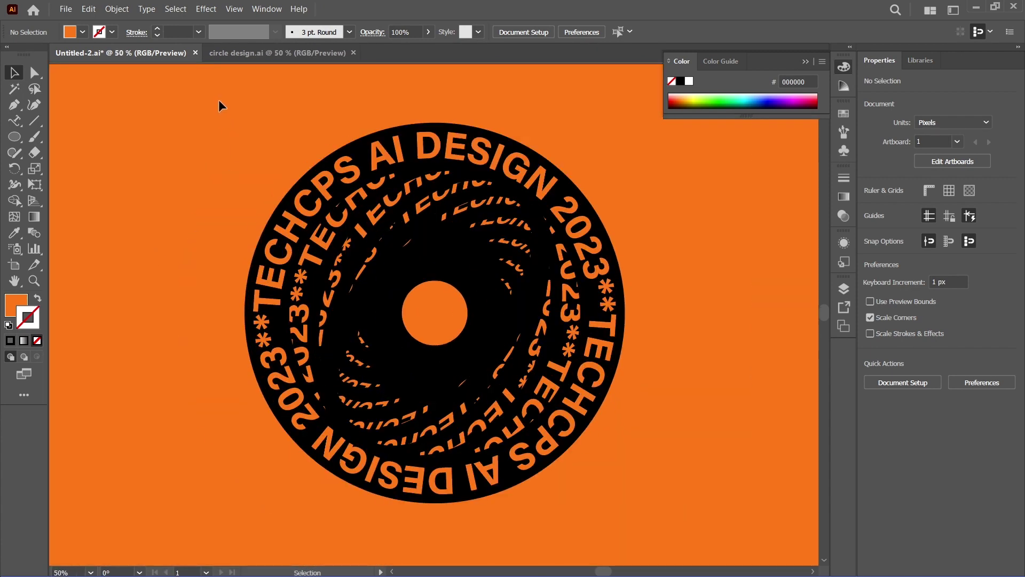
left_click_drag(288, 225, 266, 214)
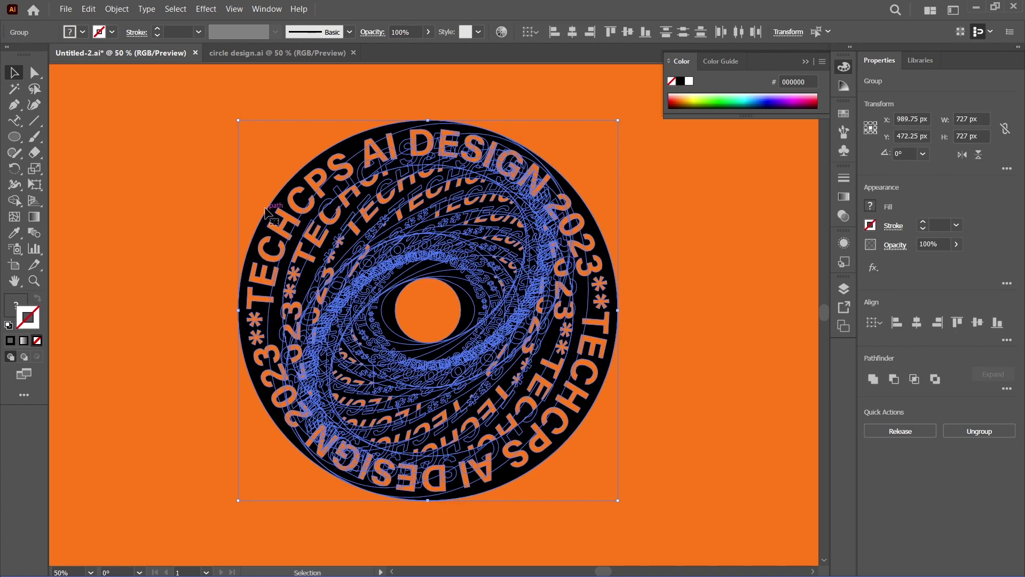
- Ungroup the tunnel, then drag the outer text ring up-left and another ring right
left_click(129, 13)
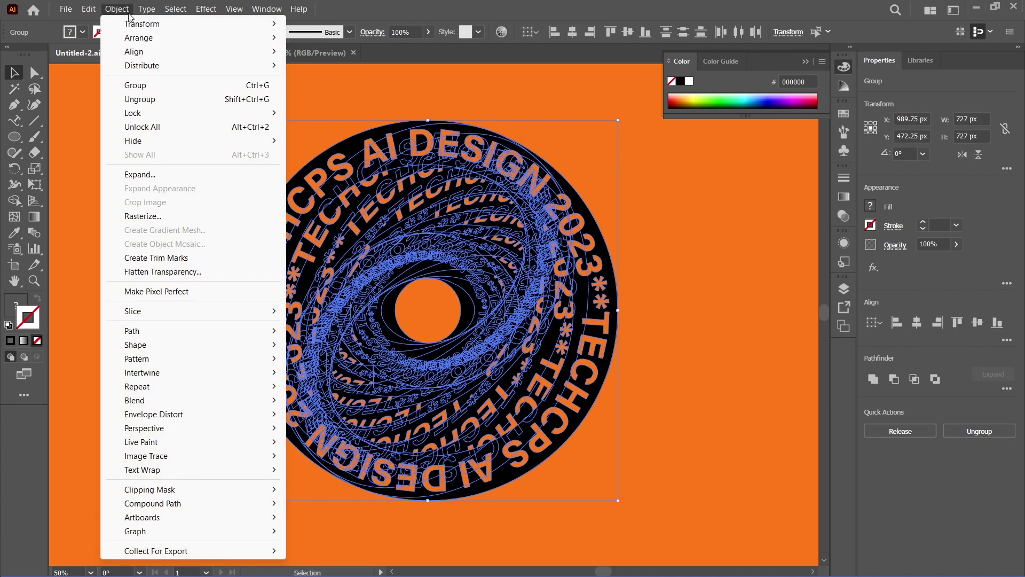
left_click(142, 100)
left_click(213, 192)
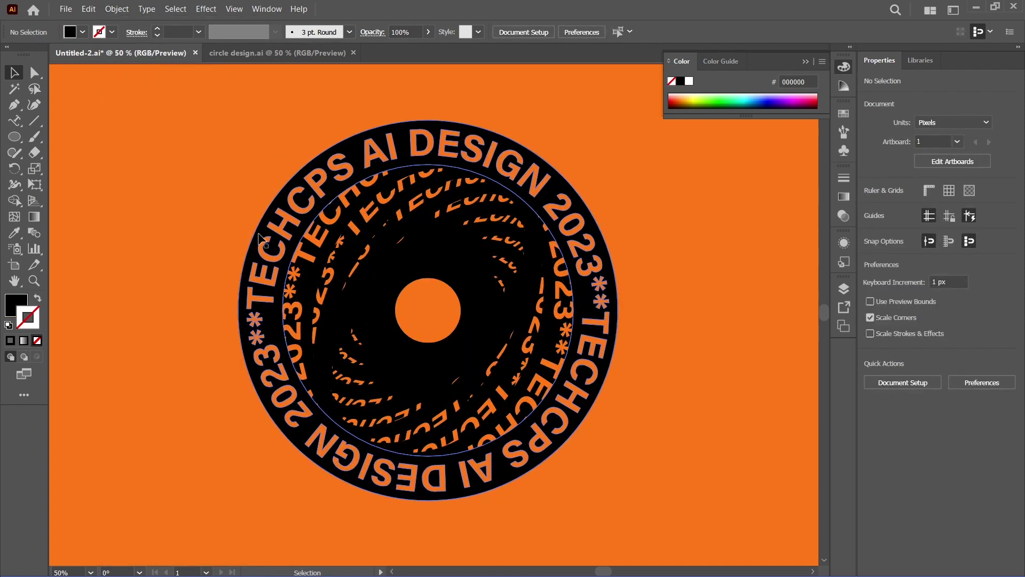
left_click_drag(259, 239, 140, 215)
left_click_drag(570, 227, 700, 247)
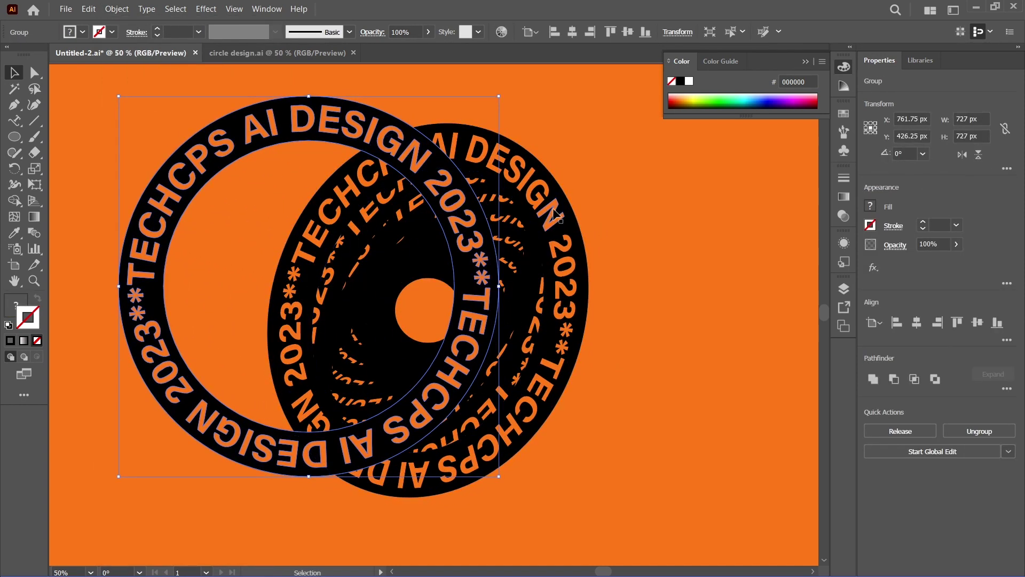